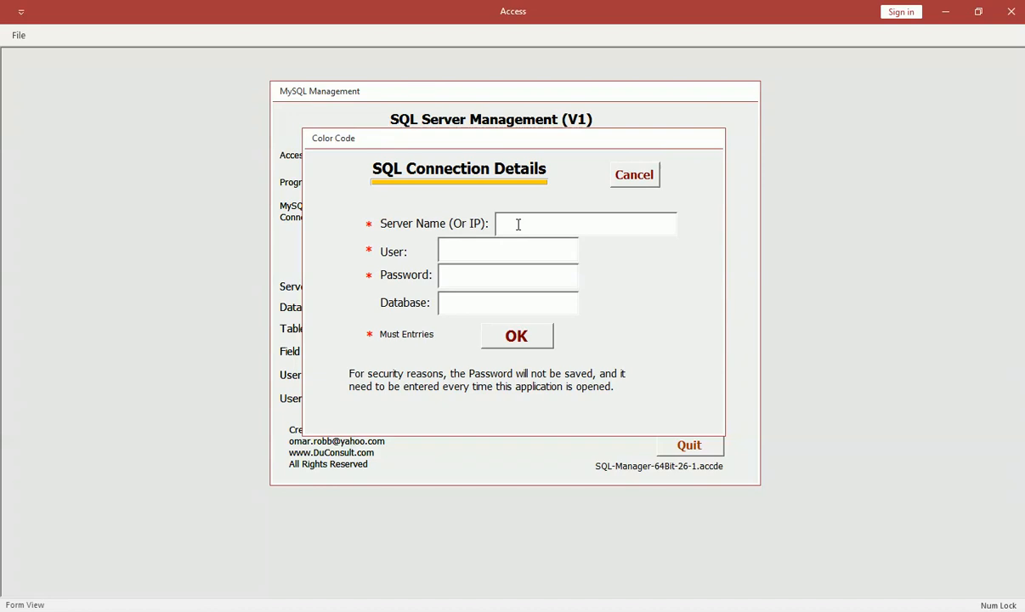
Enter server test-pc\sqlexpress with the SQL login user name and password, and connect.
type("testpc\\sqlexpress")
left_click(518, 224)
type("-")
left_click(474, 245)
type("omar")
left_click(476, 276)
type("****")
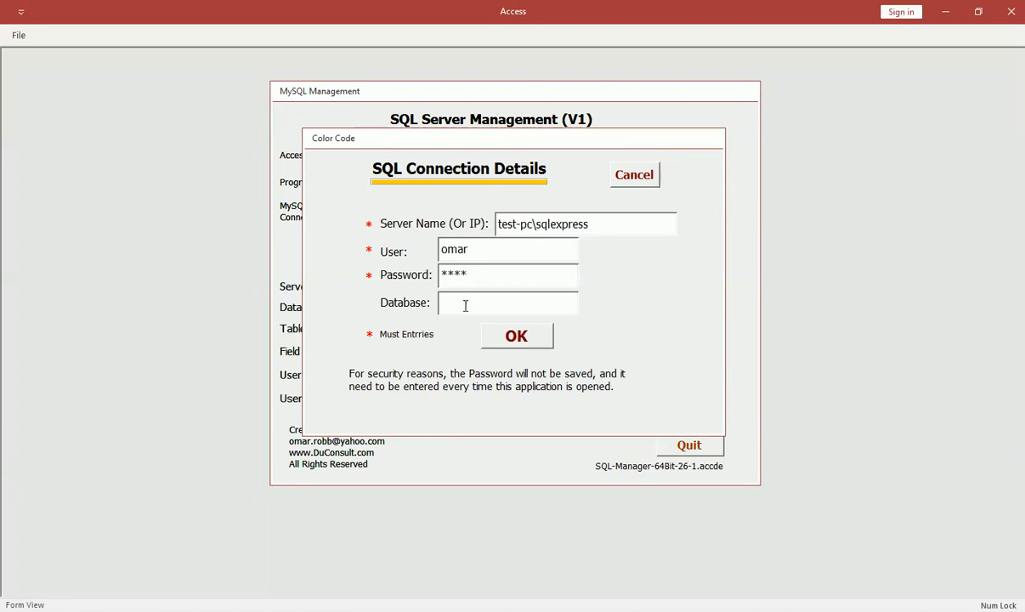
left_click(520, 337)
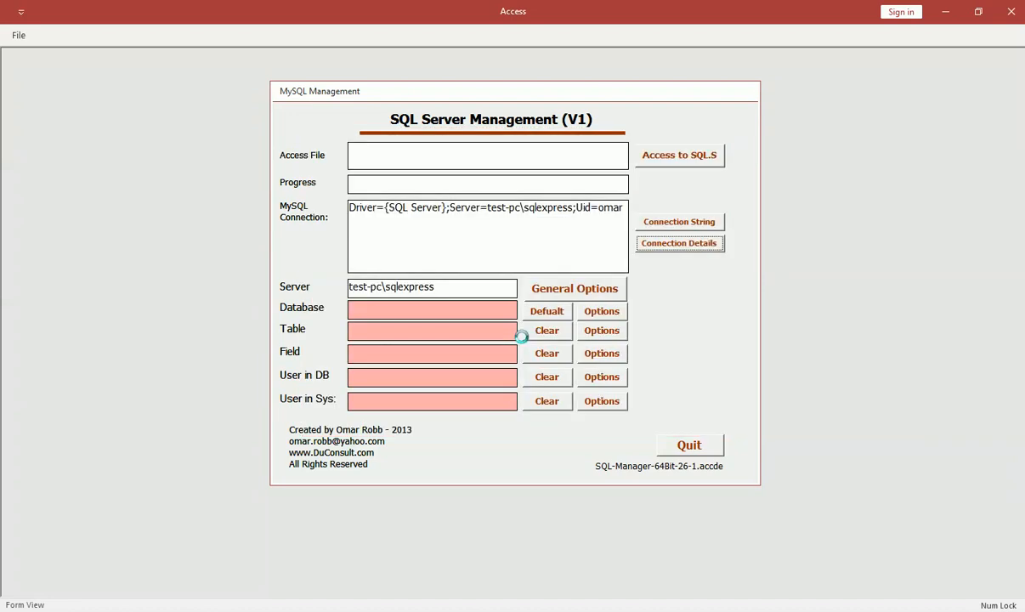
left_click(453, 316)
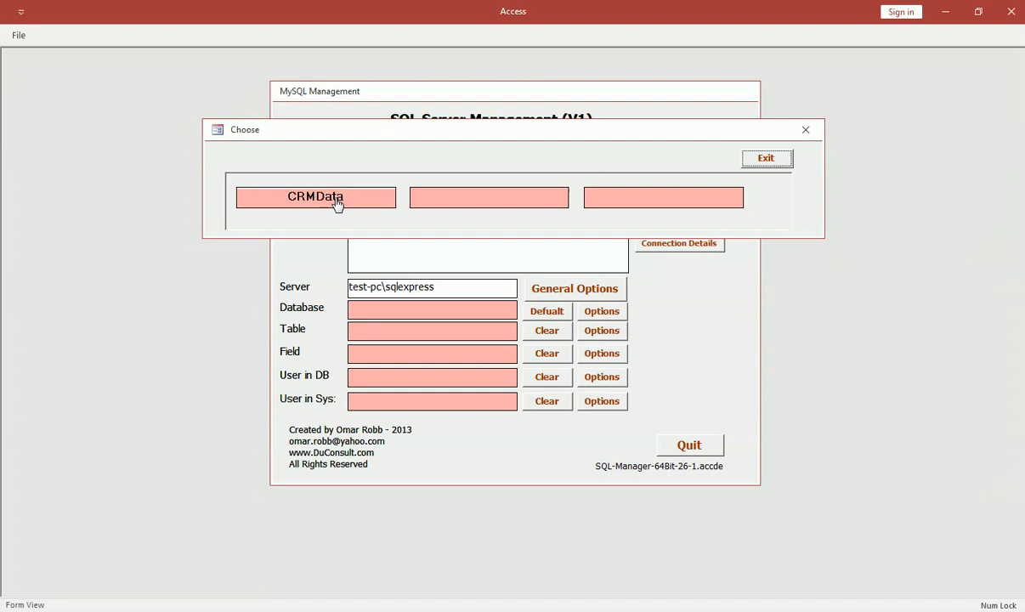
left_click(766, 158)
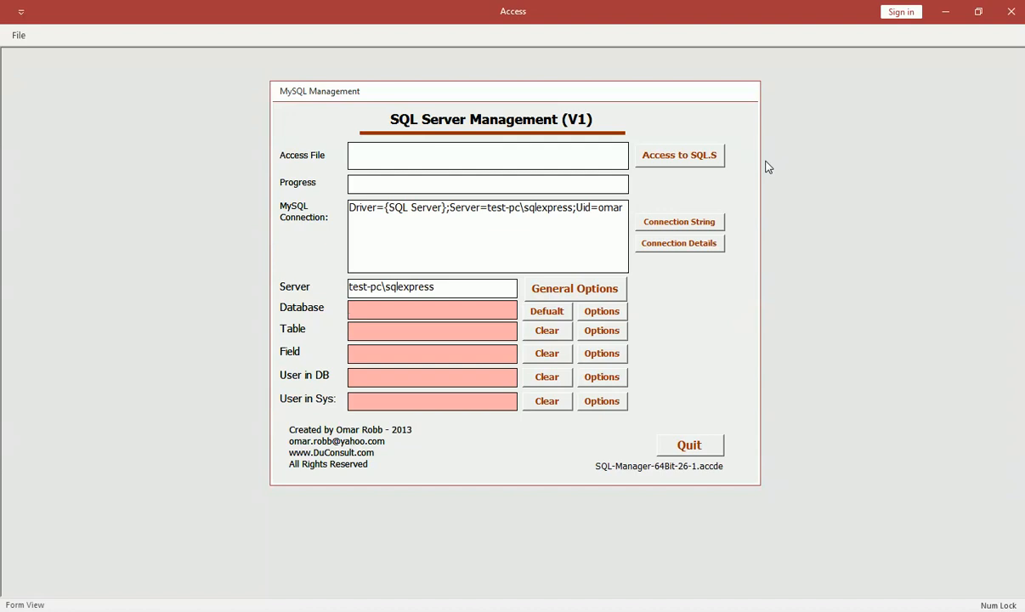
Open the Free Applications page on duconsult.com and scroll down through it.
left_click(690, 445)
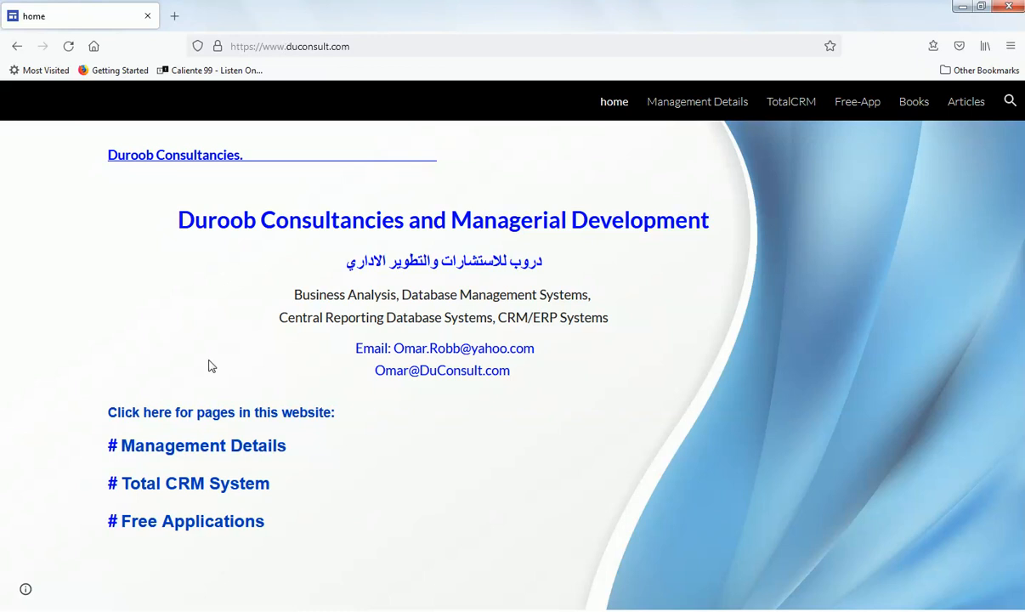
left_click(178, 531)
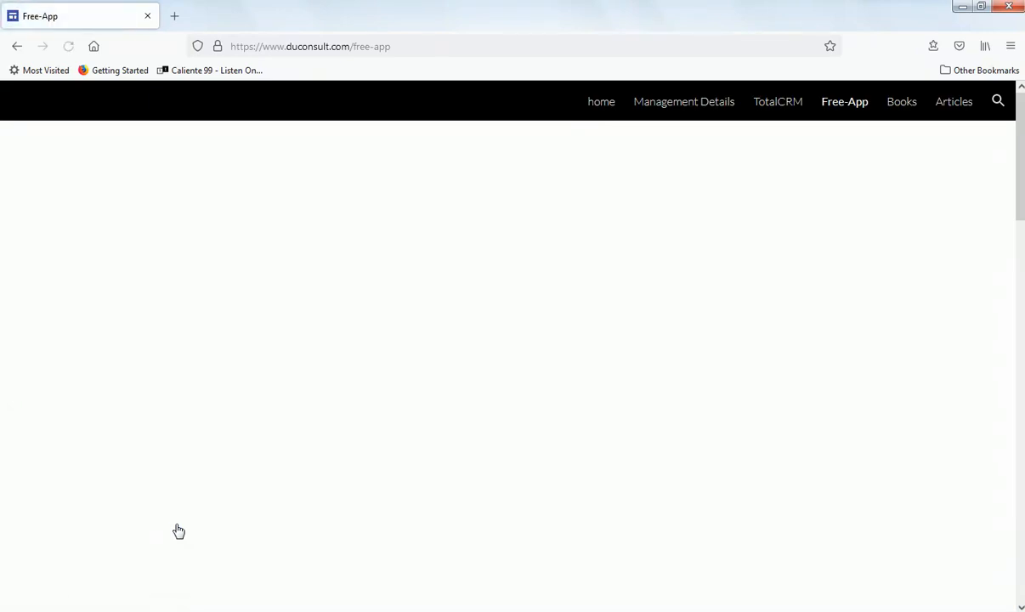
scroll(513, 252, "down", 5)
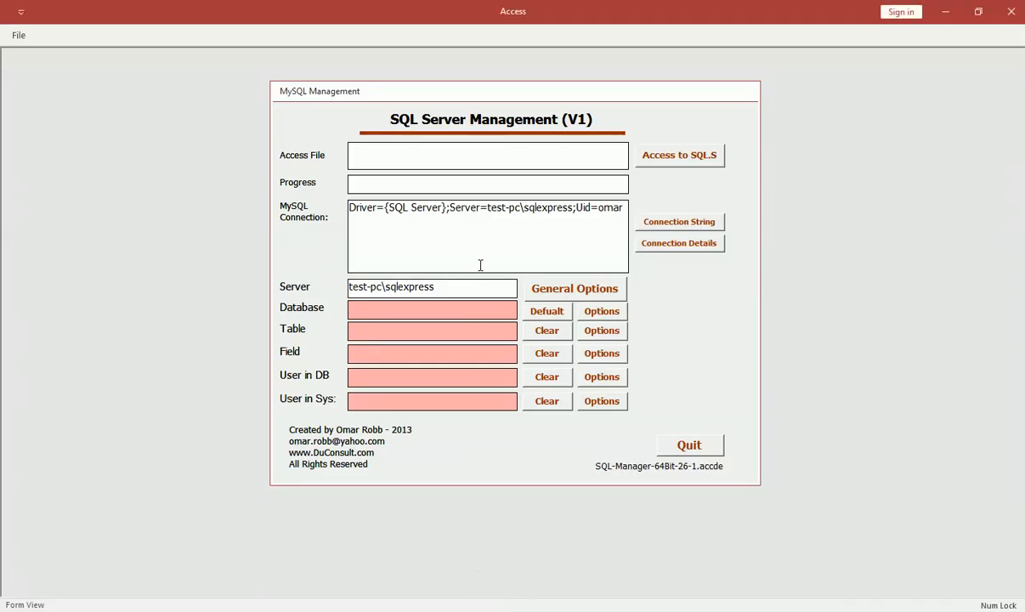
left_click(601, 311)
left_click(603, 312)
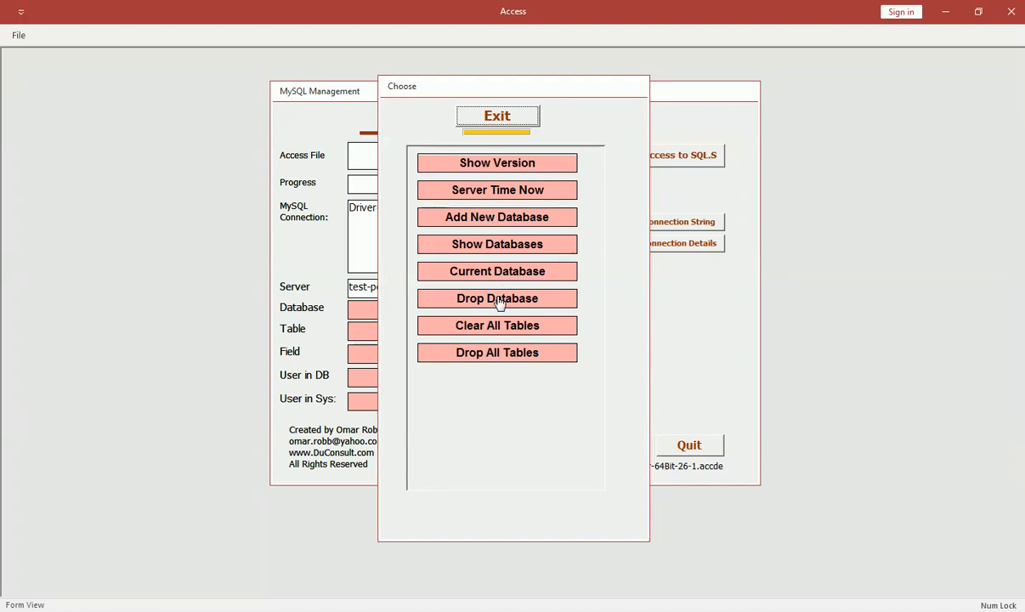
left_click(497, 117)
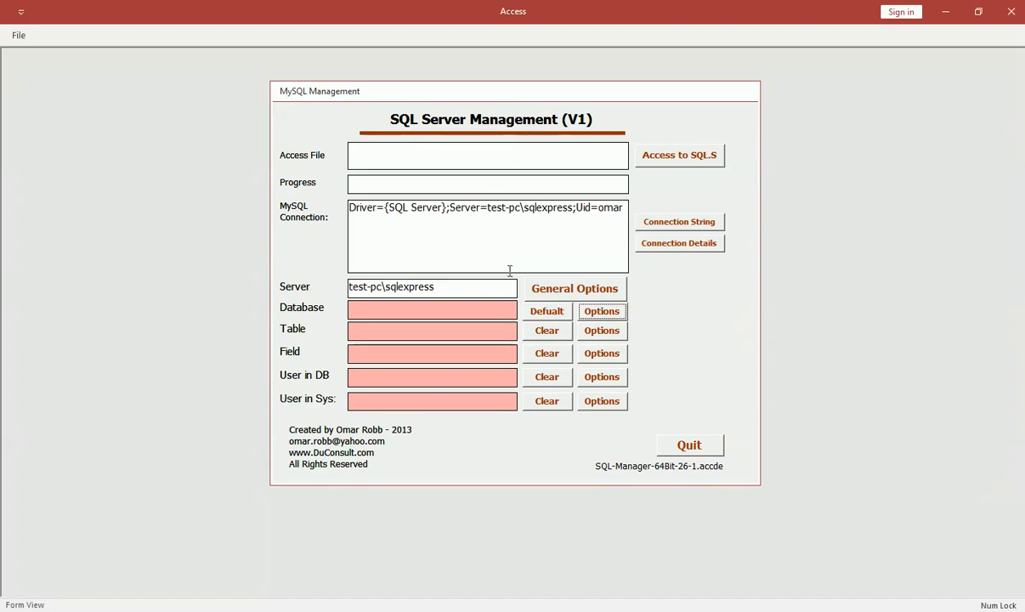
left_click(600, 331)
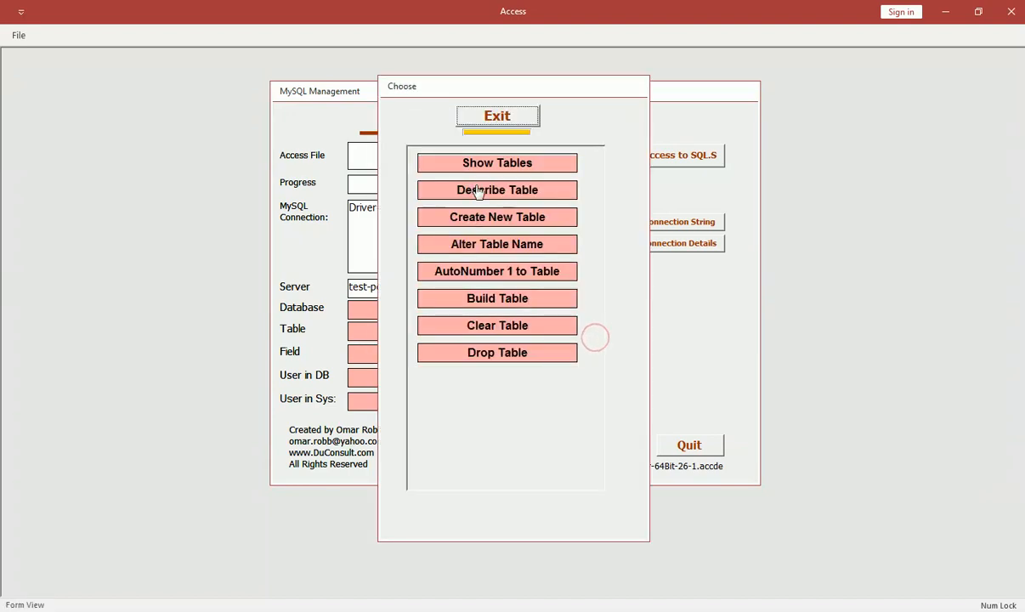
left_click(497, 116)
left_click(602, 356)
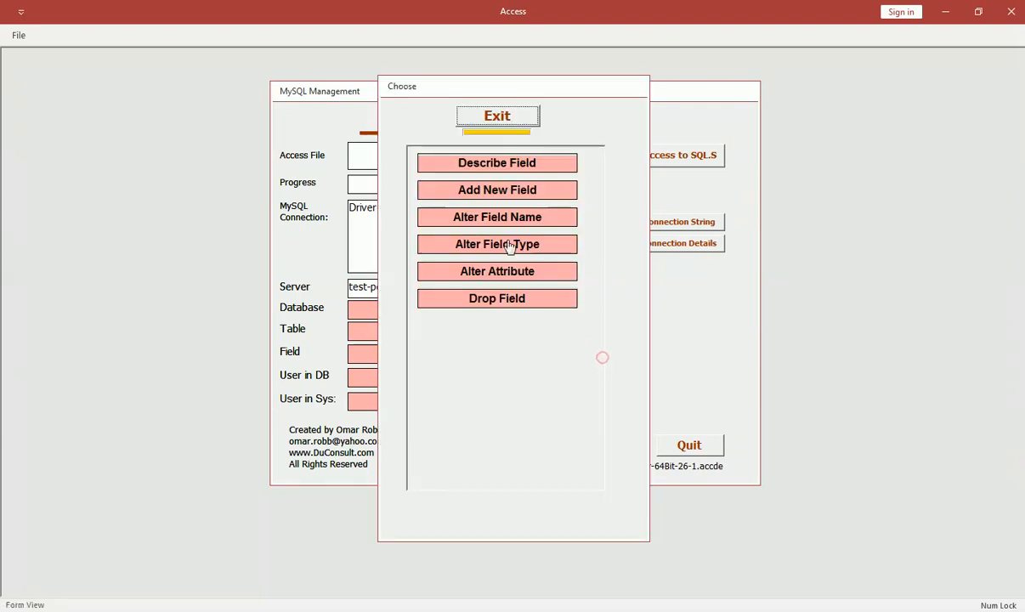
left_click(472, 120)
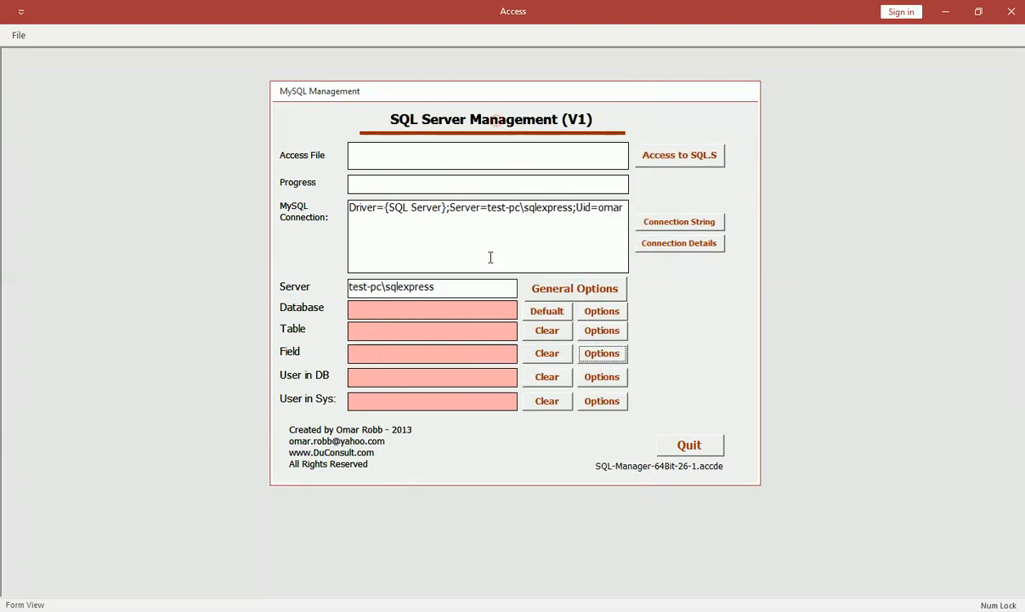
left_click(396, 383)
left_click(944, 11)
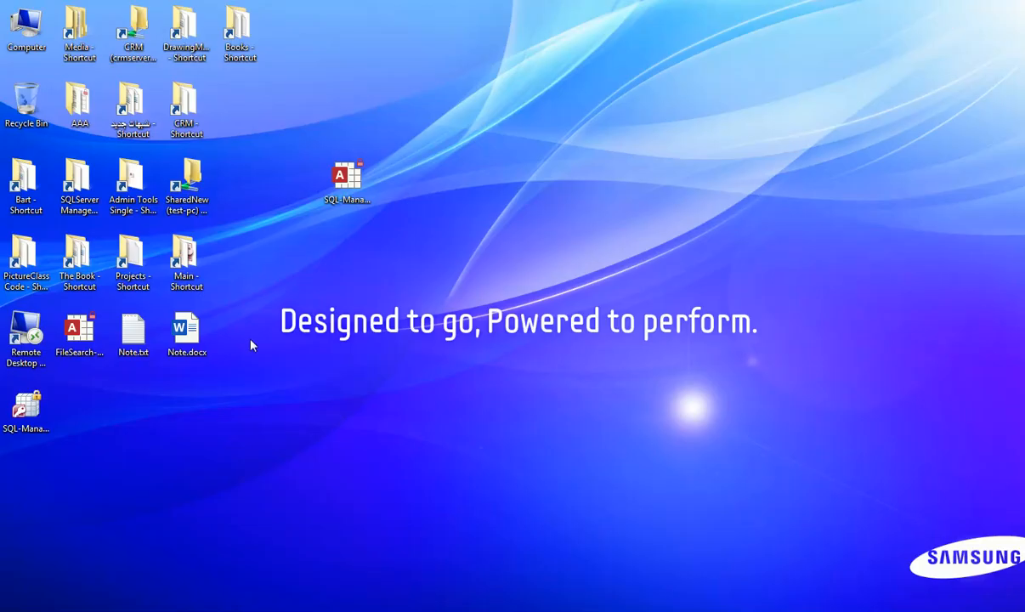
Connect to test-pc over Remote Desktop and open its Computer window.
left_click(26, 334)
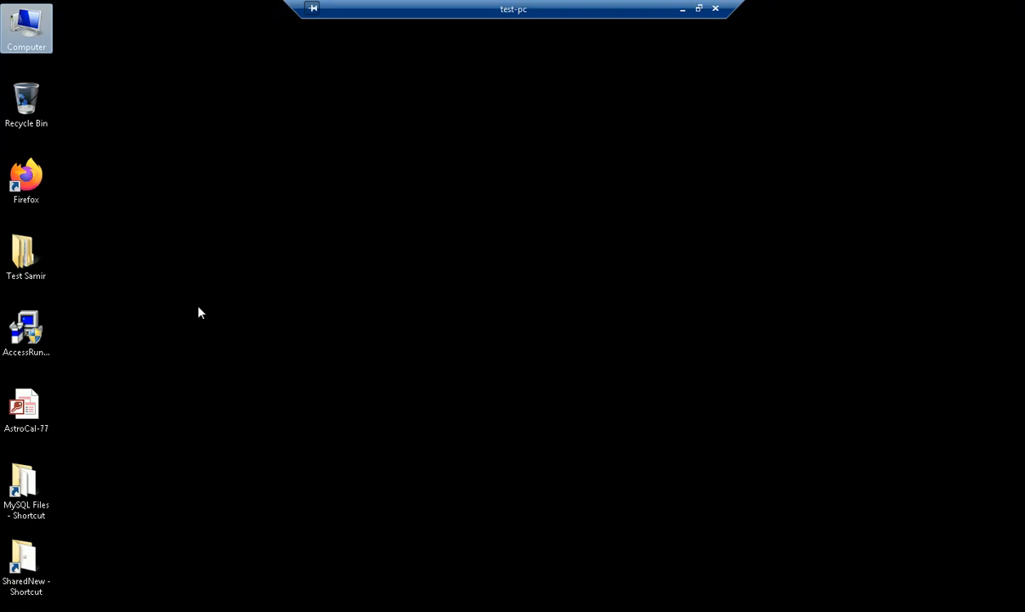
double_click(17, 41)
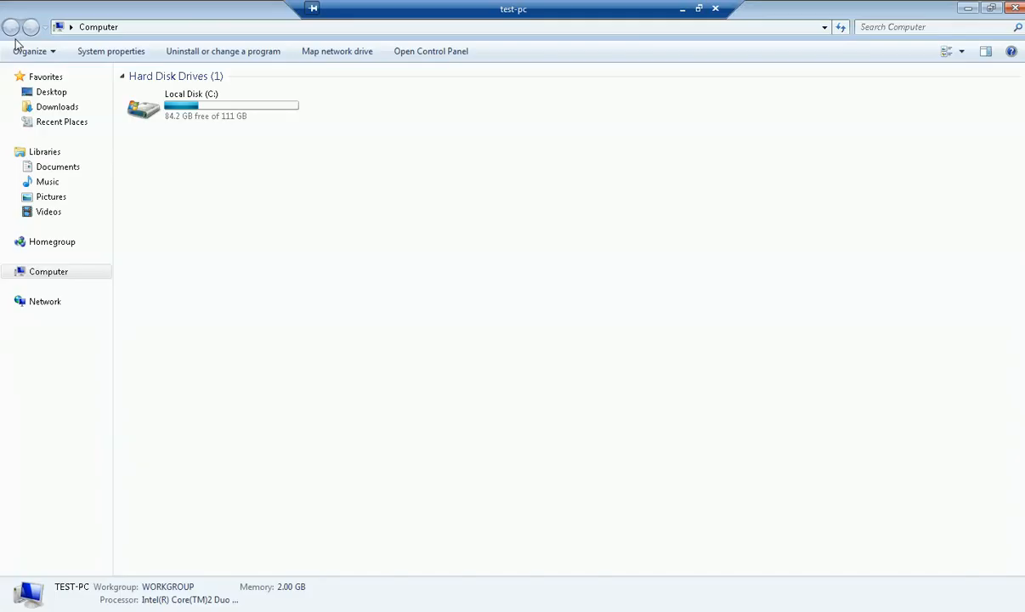
Launch Data Sources (ODBC) from Administrative Tools in the test-pc Control Panel.
left_click(447, 55)
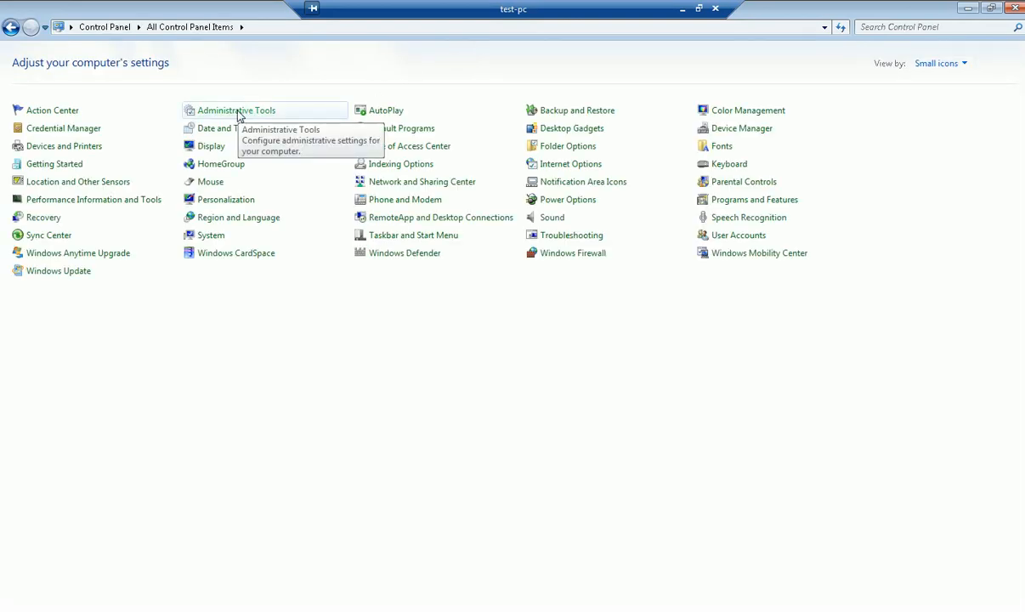
left_click(236, 111)
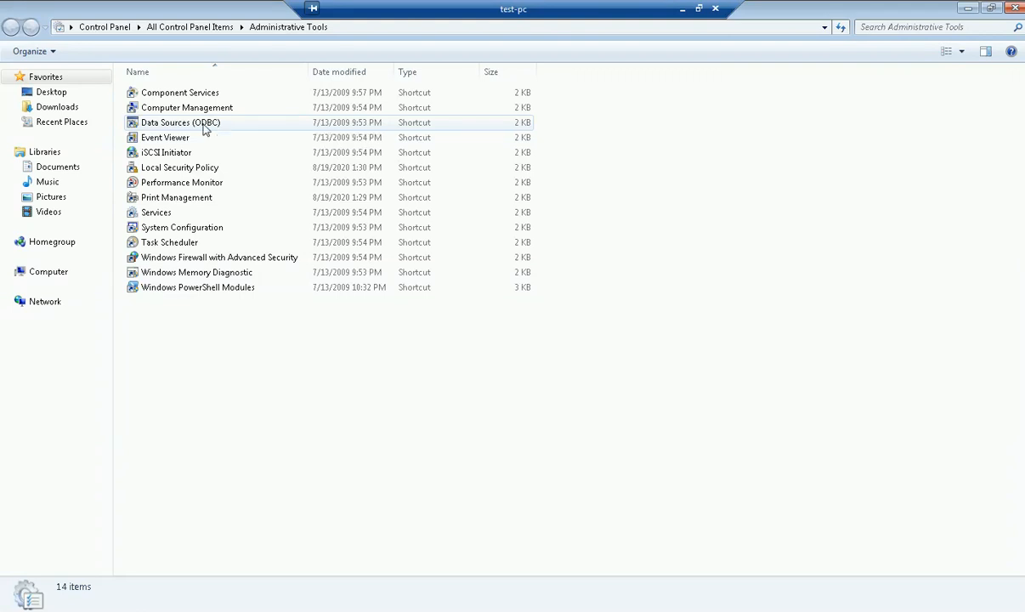
left_click(204, 128)
double_click(203, 125)
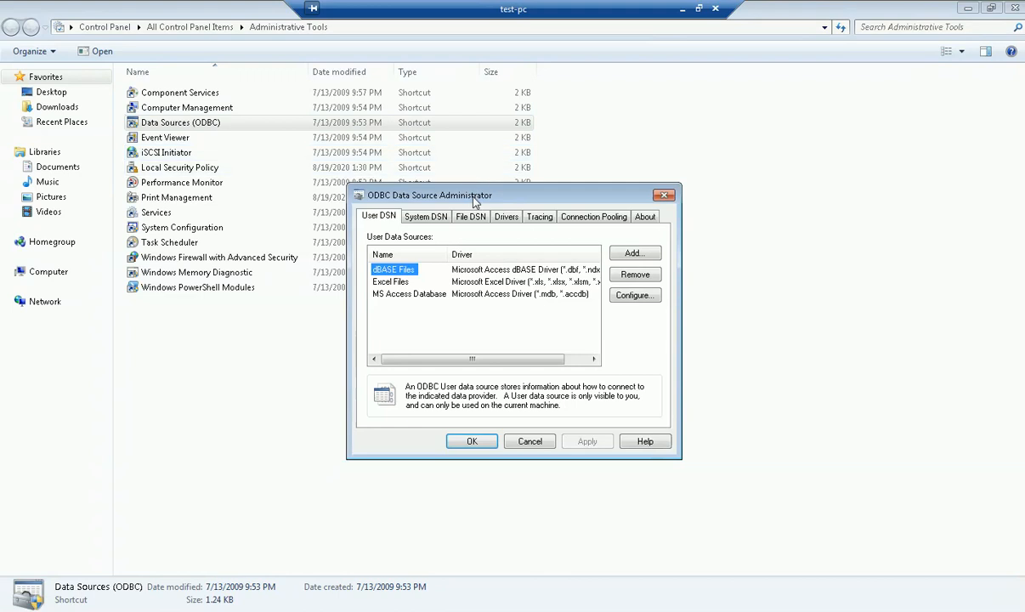
Add a new user data source using the SQL Server driver.
left_click_drag(356, 189, 237, 173)
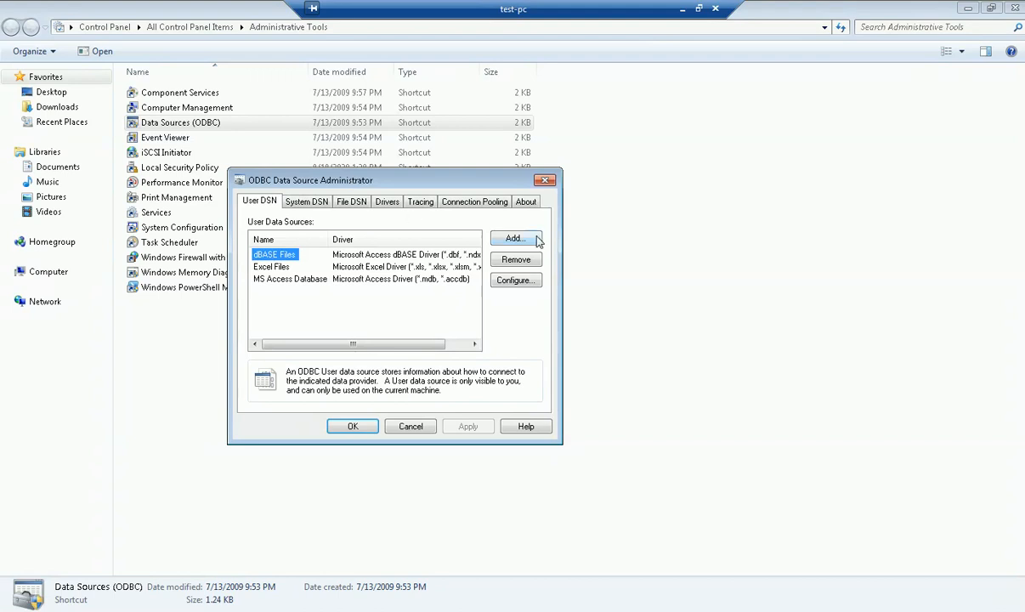
left_click(501, 236)
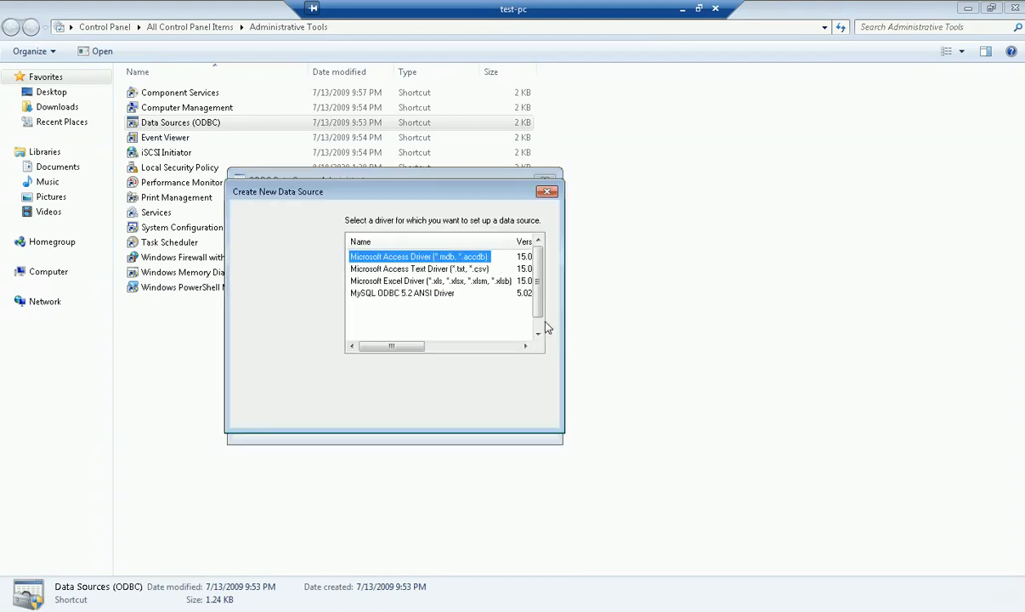
scroll(537, 283, "down", 1)
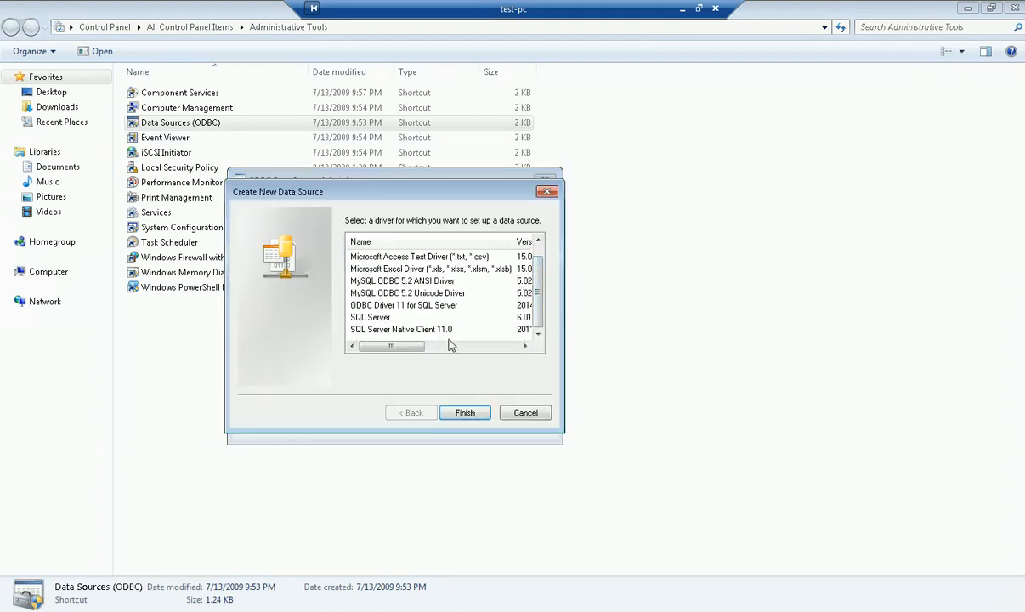
left_click(374, 319)
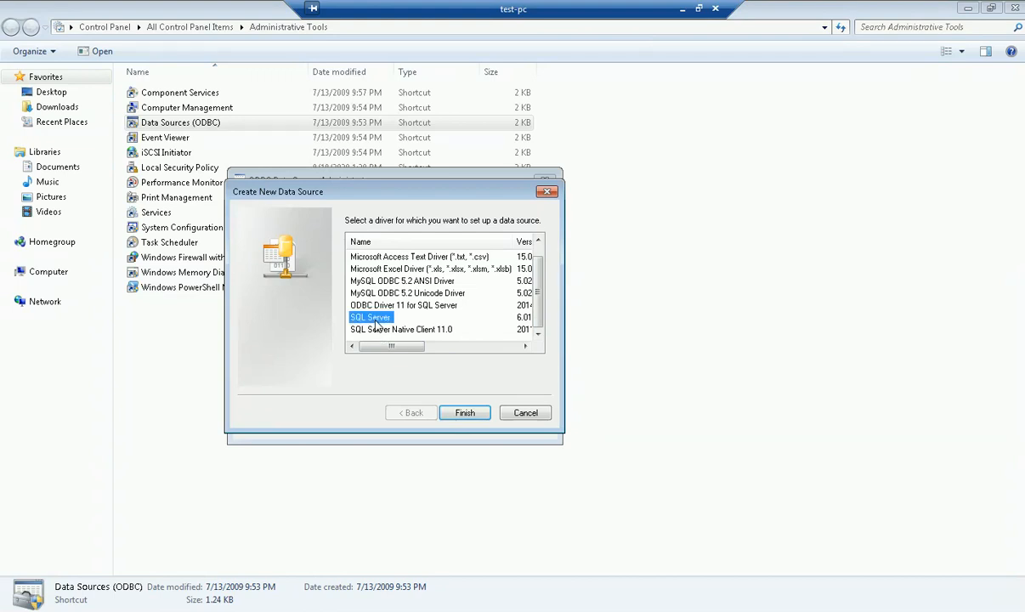
left_click(465, 414)
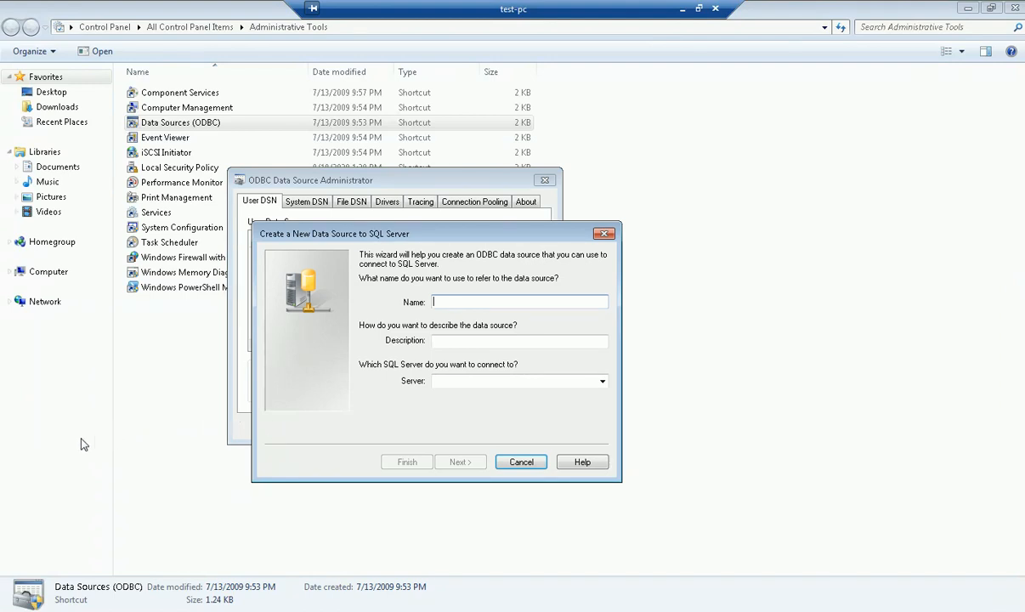
Define data source DummyName on server test-pc\sqlexpress and run its connection test.
type("DummyName")
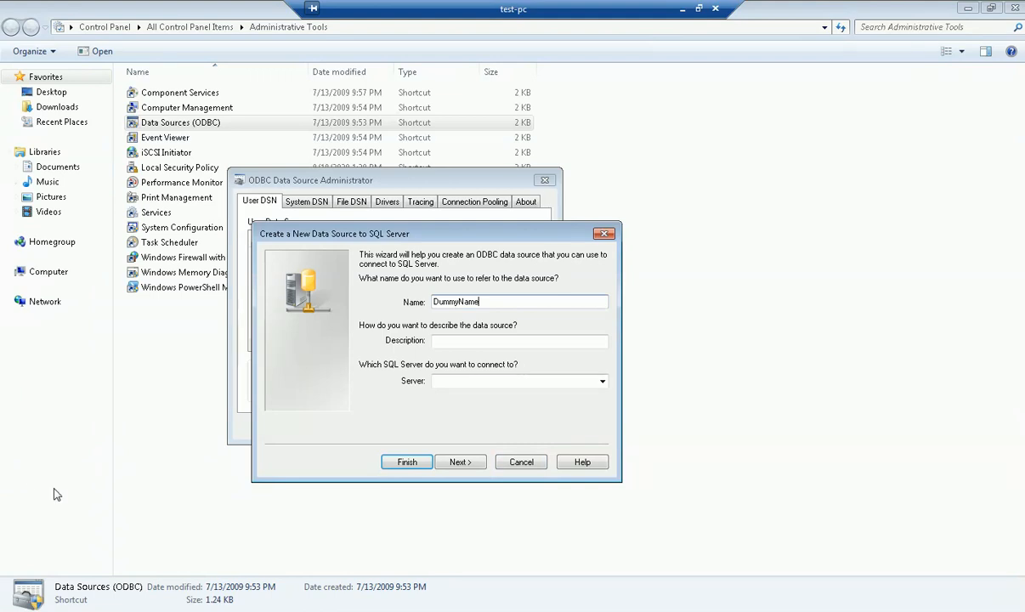
left_click(538, 383)
type("test")
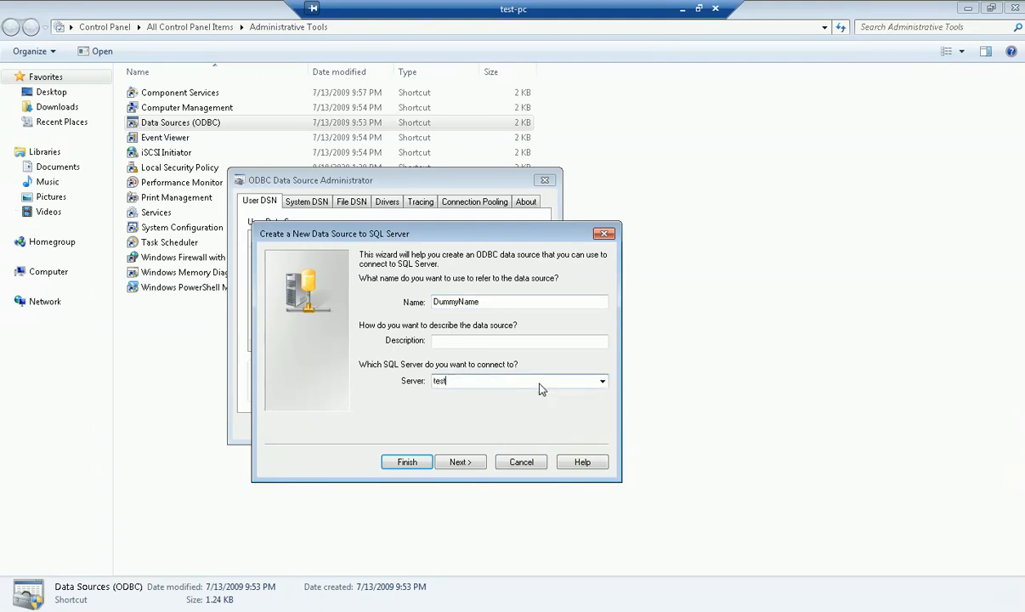
type("-pc\\sqlexpress")
left_click(407, 468)
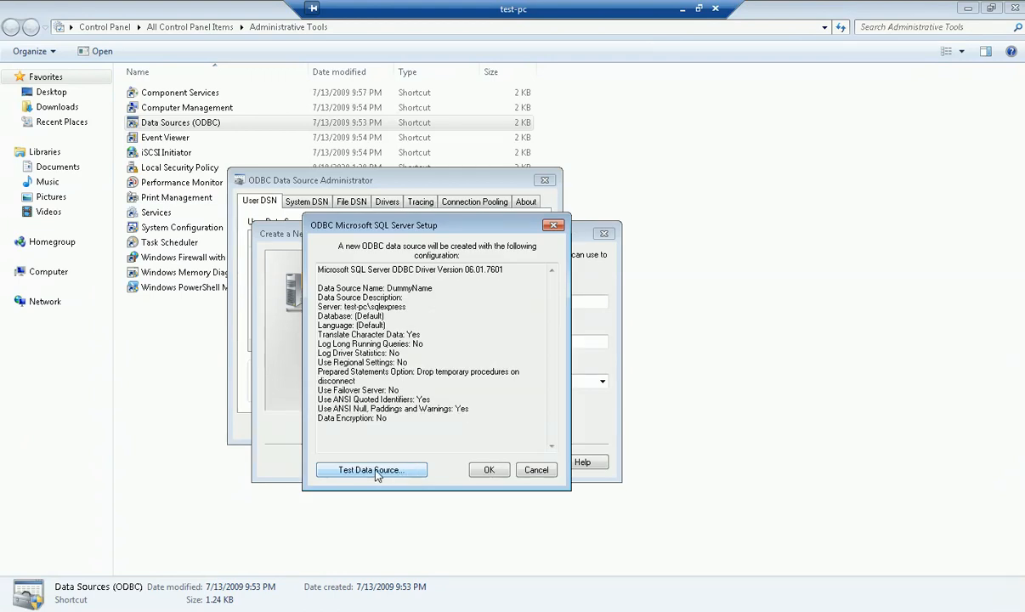
left_click(377, 472)
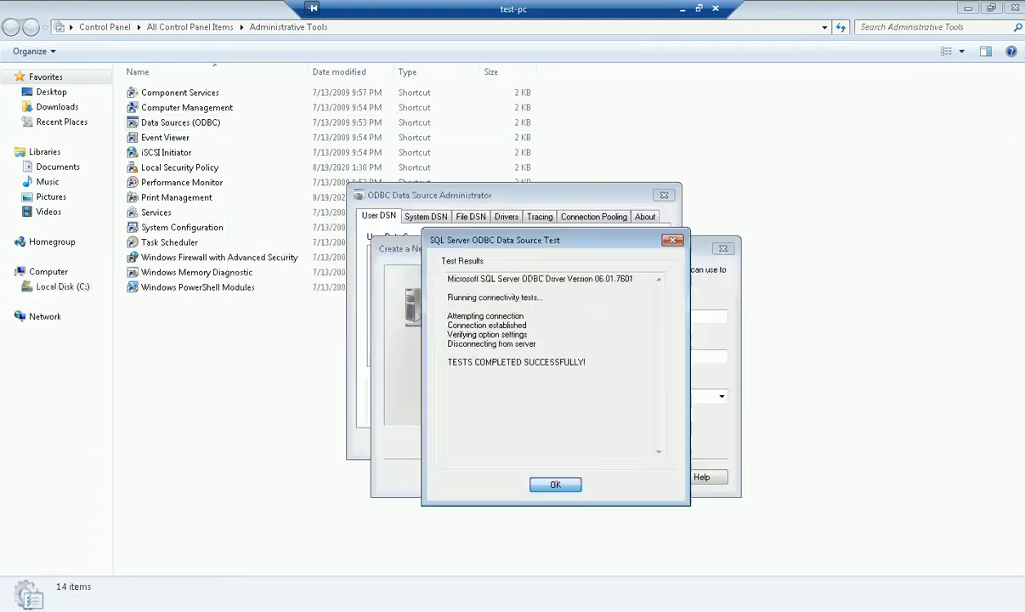
Dismiss the successful DummyName connection test and bring up the Start menu.
left_click(549, 485)
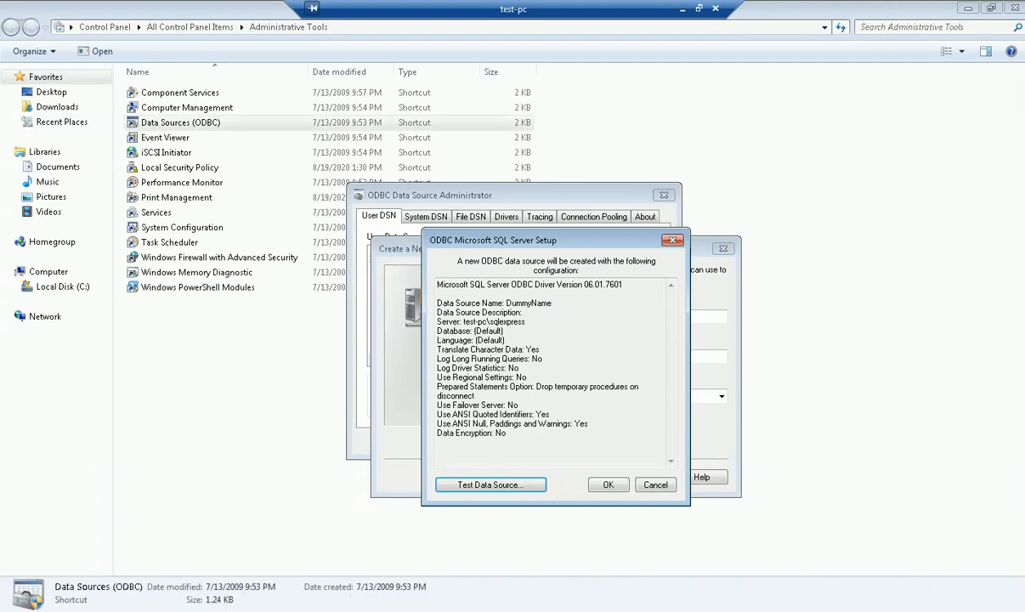
key("super")
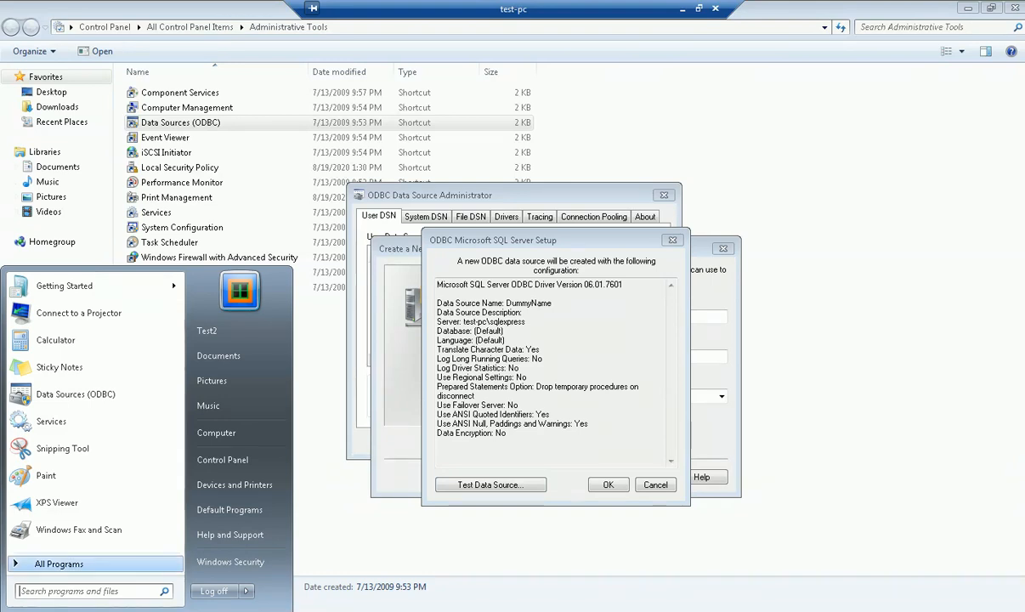
Launch SQL Server 2014 Configuration Manager from Microsoft SQL Server 2014 > Configuration Tools.
left_click(47, 563)
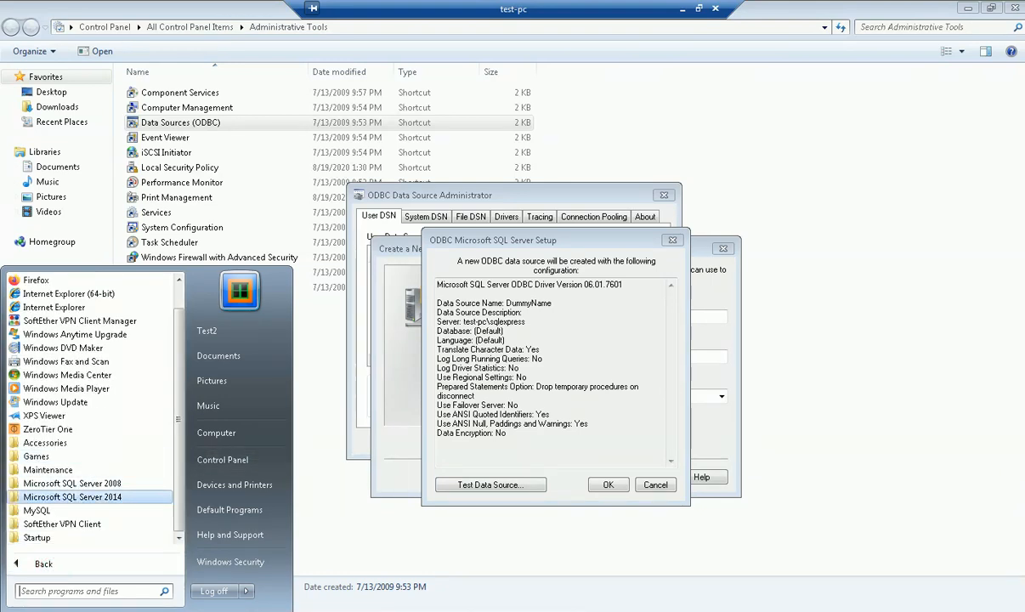
left_click(64, 497)
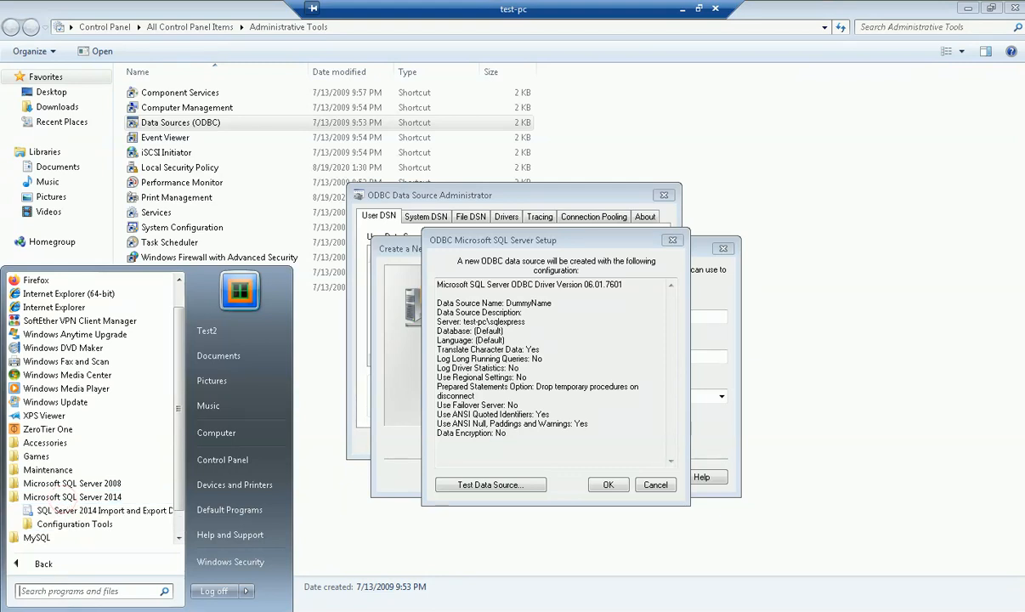
left_click(75, 523)
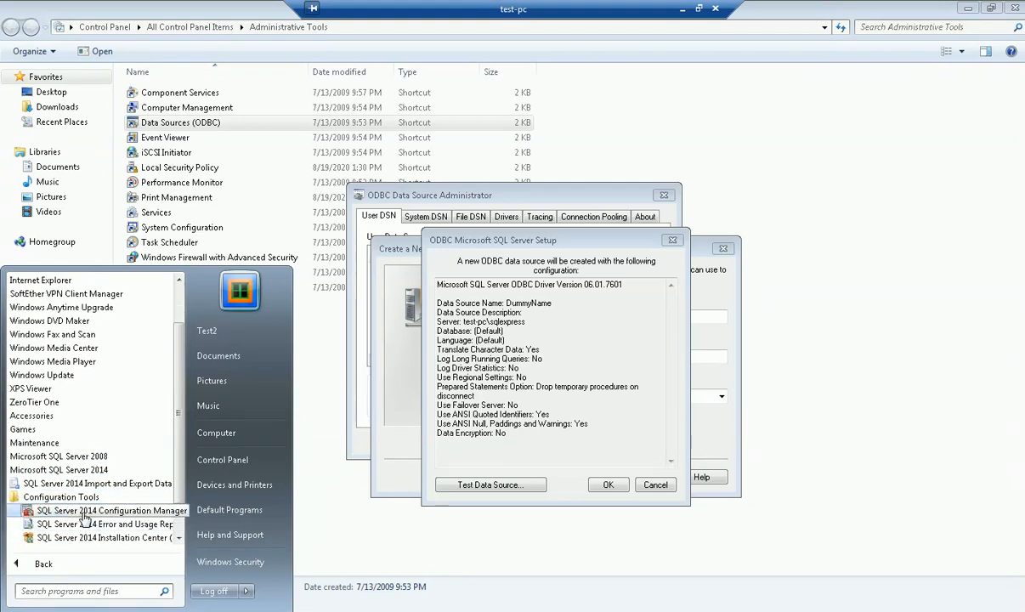
left_click(268, 608)
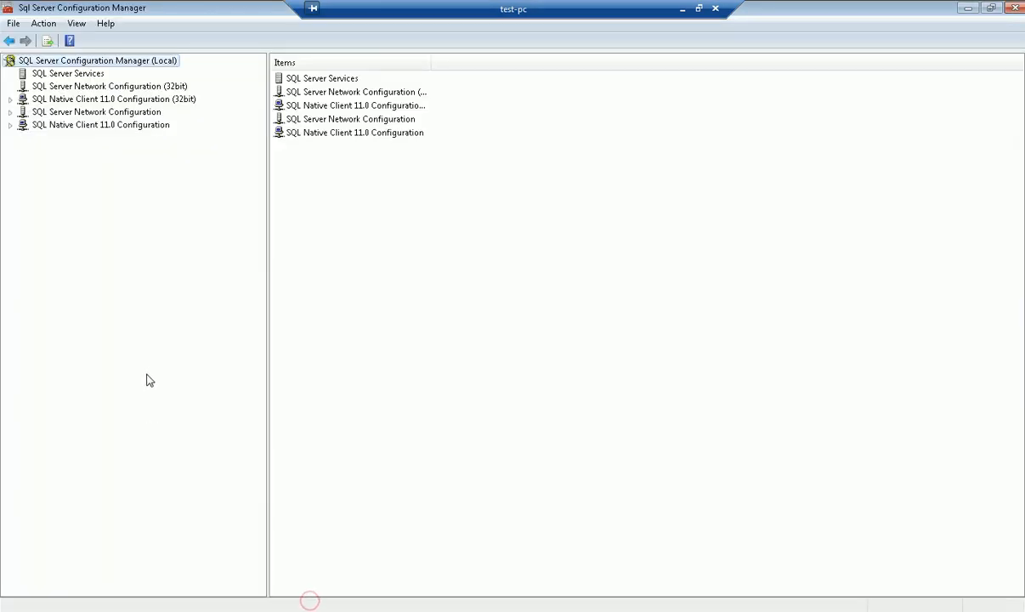
List SQL Server Services and check SQL Server (SQLEXPRESS) and SQL Server Browser properties.
left_click(60, 75)
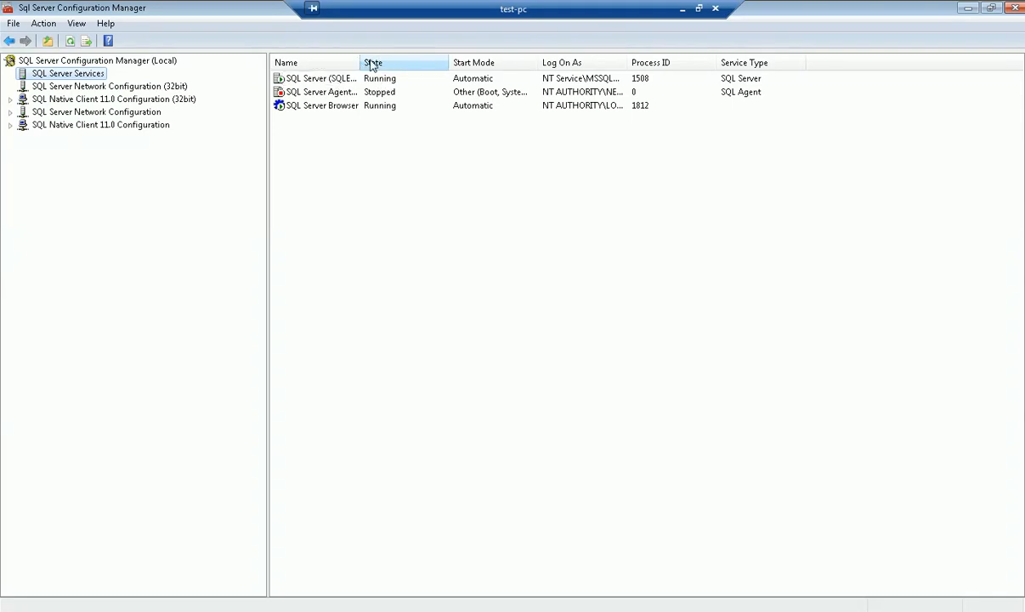
left_click_drag(361, 62, 489, 62)
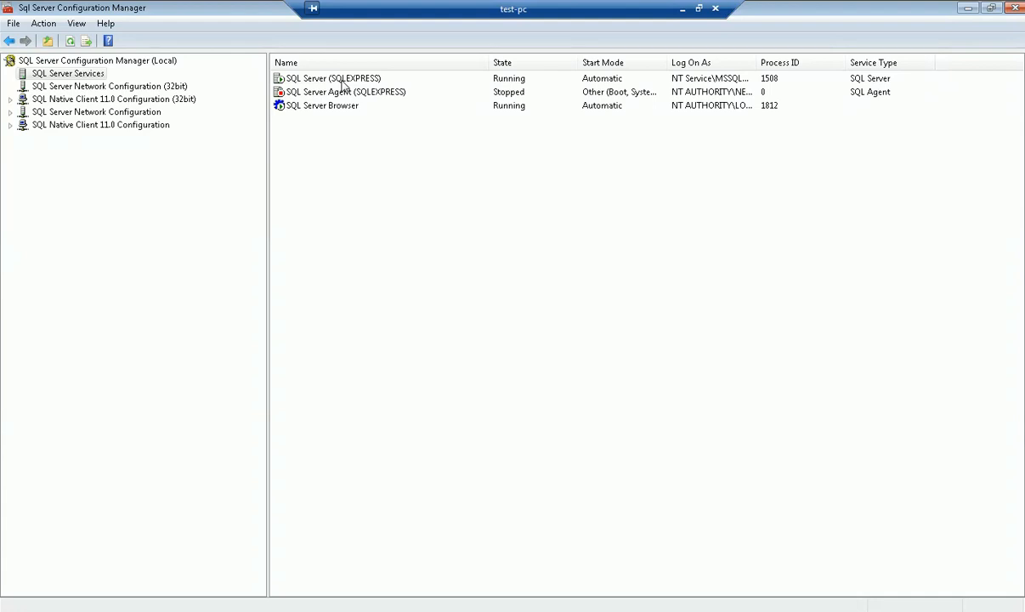
double_click(339, 79)
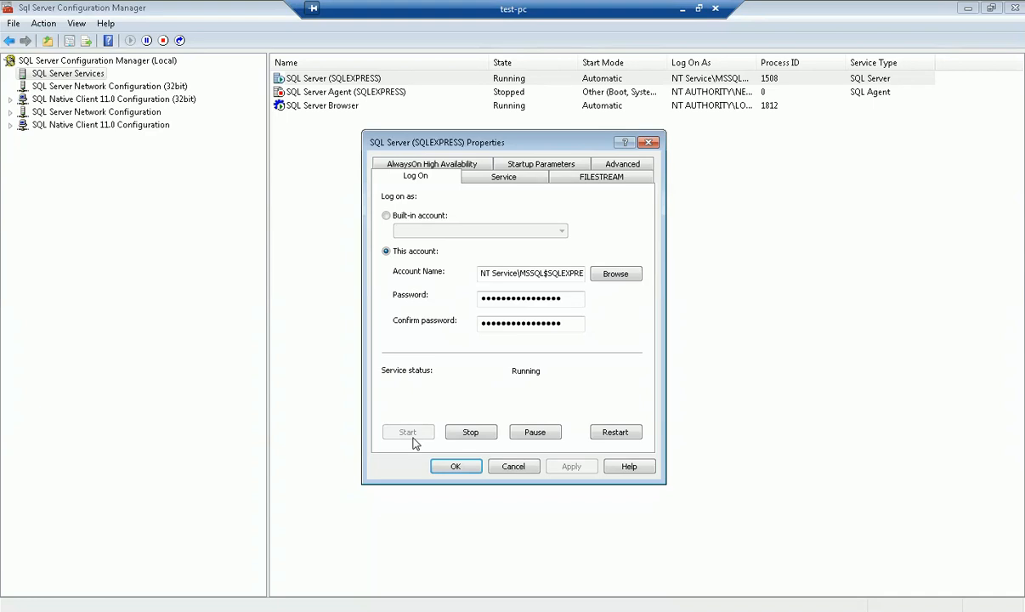
left_click(456, 467)
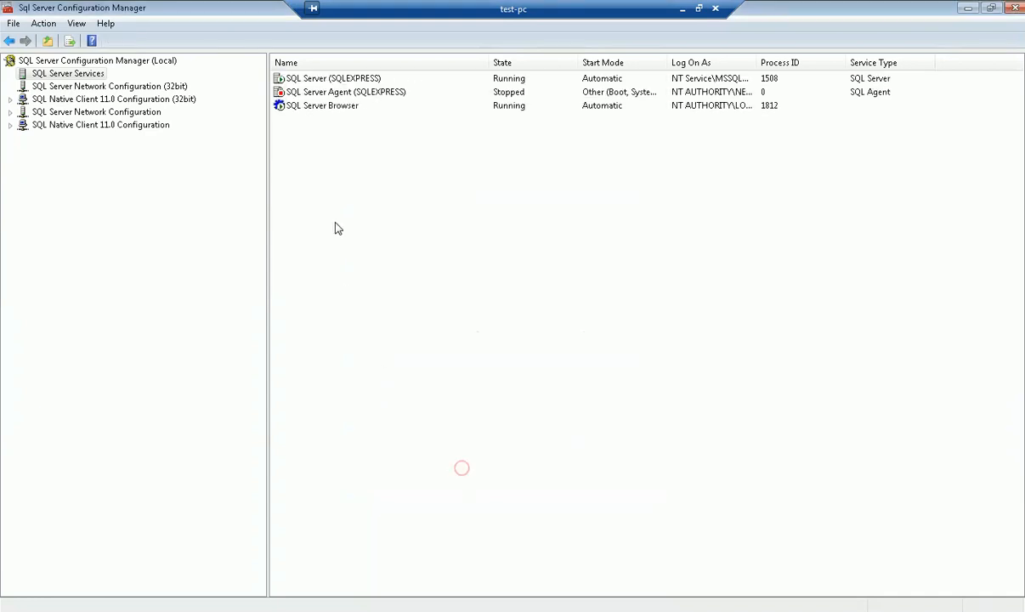
double_click(324, 108)
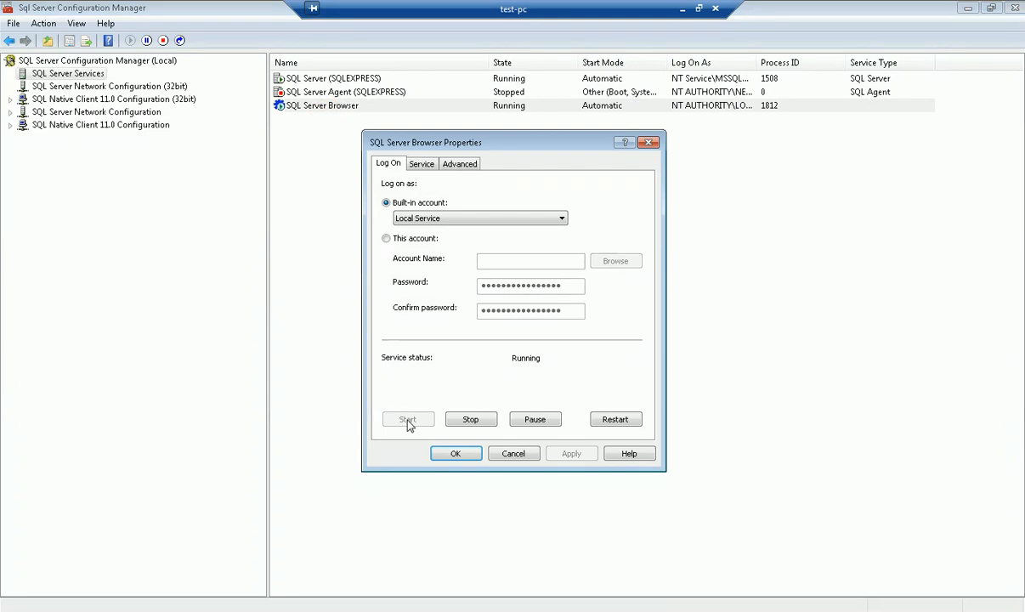
left_click(456, 453)
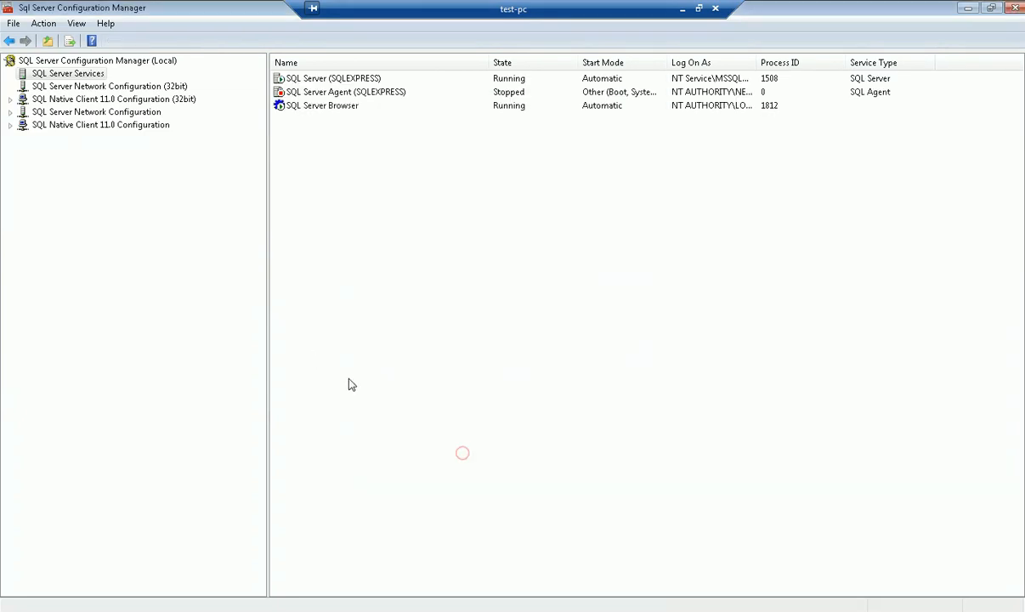
Check the TCP/IP IP Addresses settings under Protocols for SQLEXPRESS, then close the properties.
double_click(66, 113)
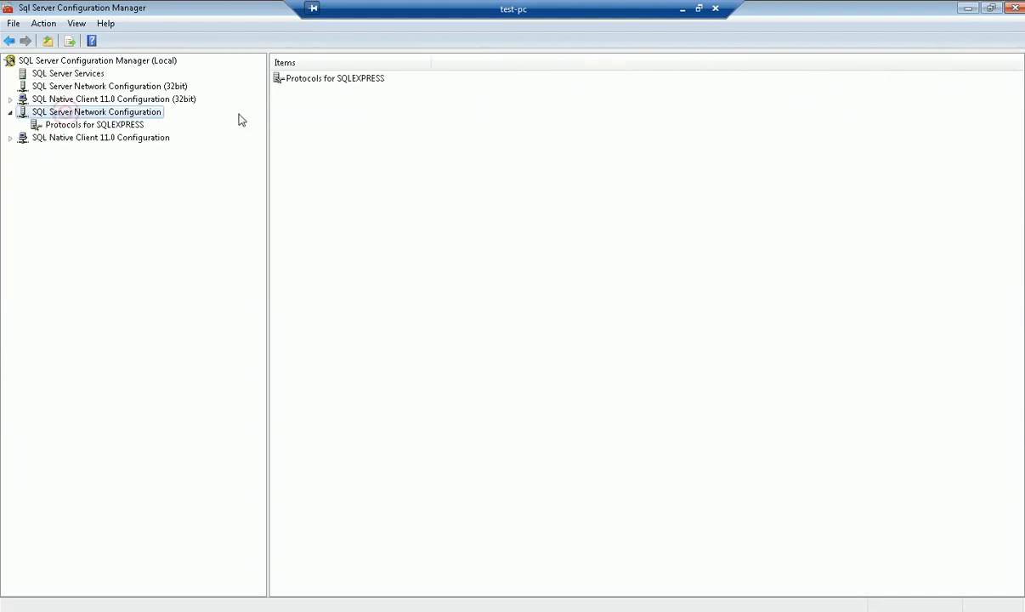
left_click(89, 127)
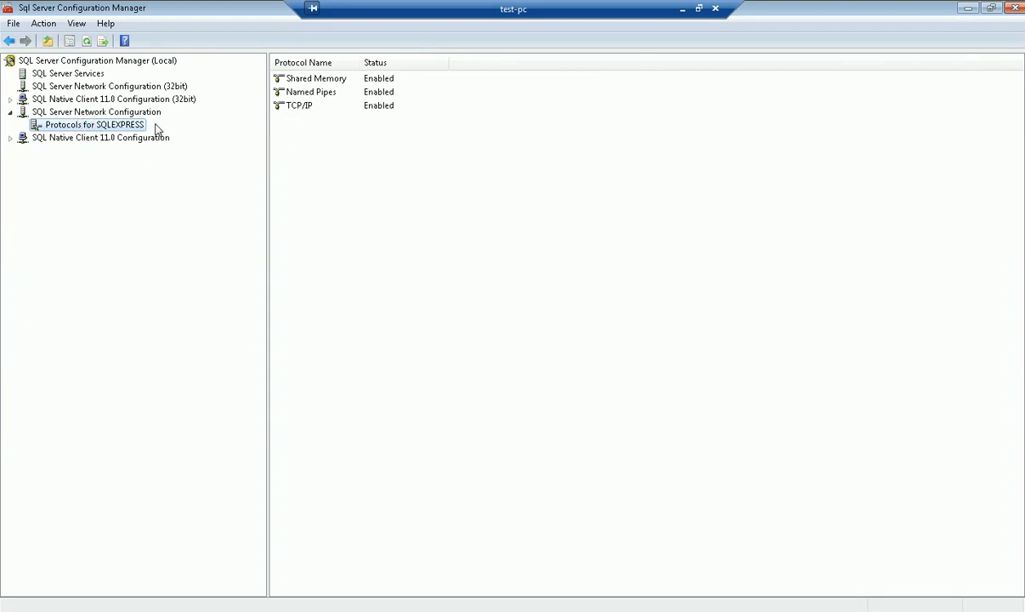
double_click(292, 109)
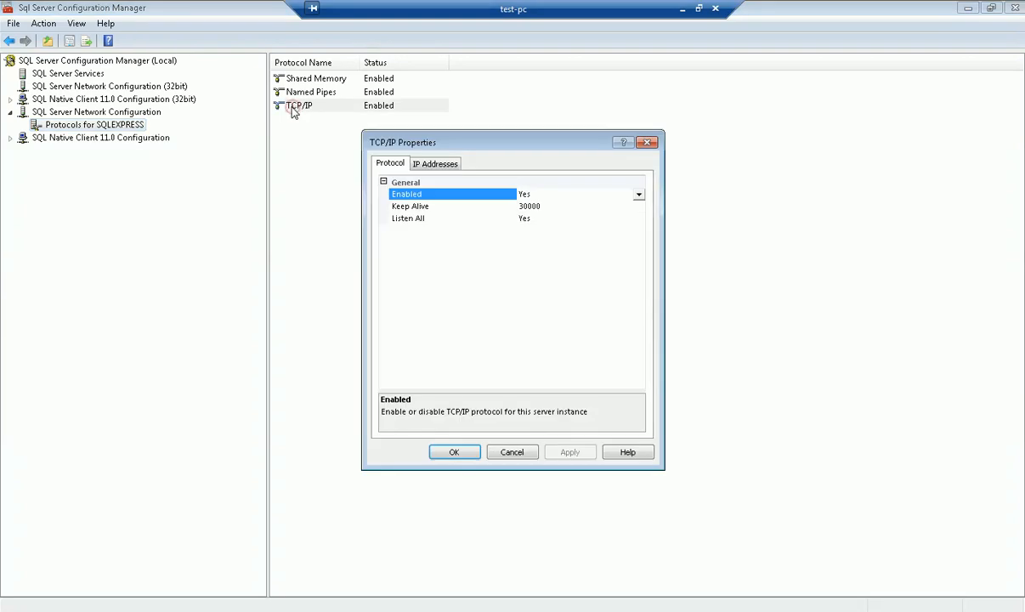
left_click(434, 166)
left_click_drag(639, 204, 645, 389)
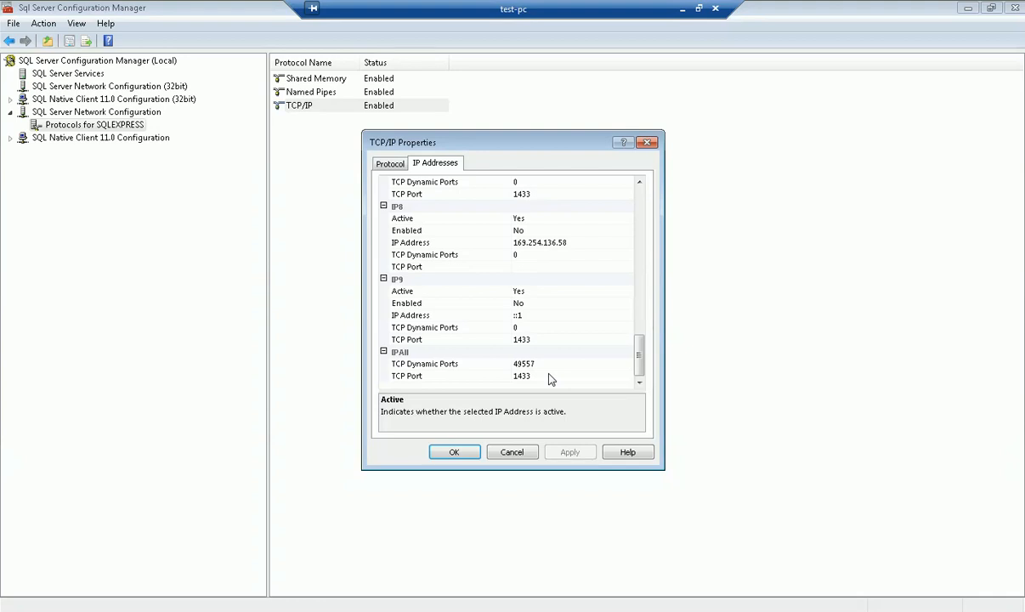
left_click(455, 452)
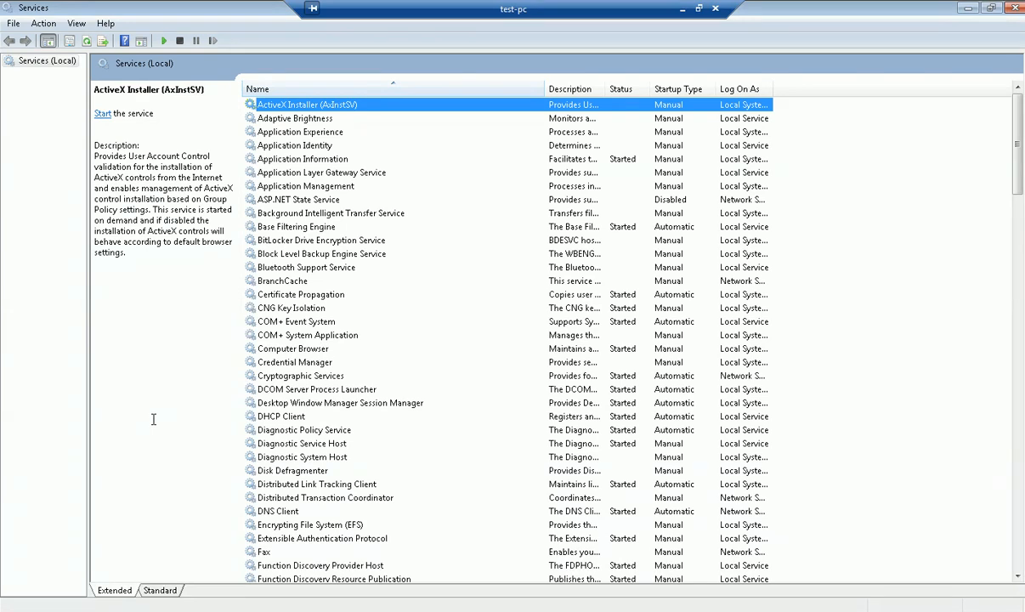
Confirm SQL Server (SQLEXPRESS) is Started with Startup type left at Automatic.
key("s")
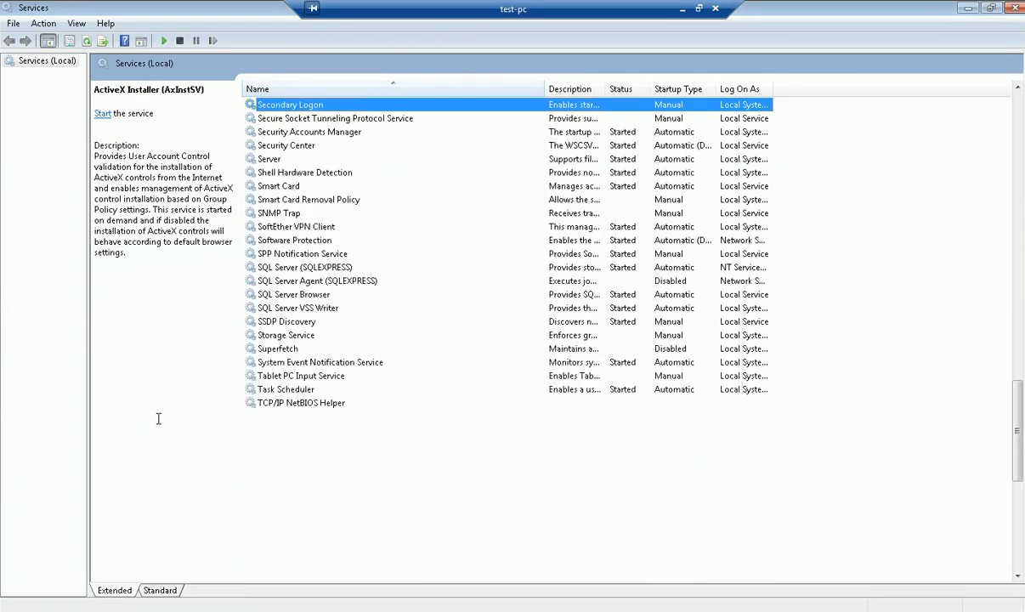
double_click(545, 88)
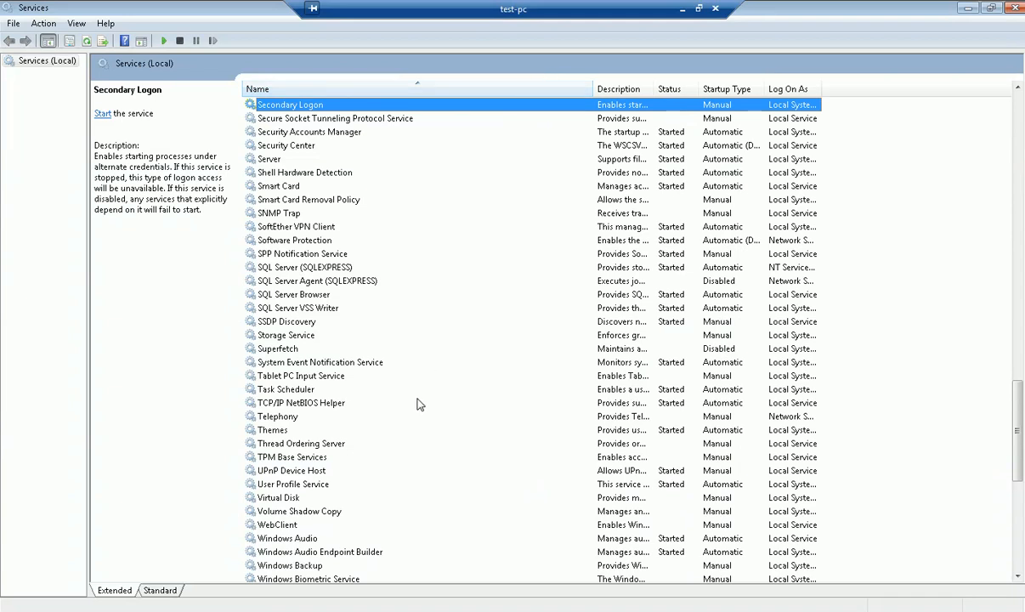
double_click(308, 267)
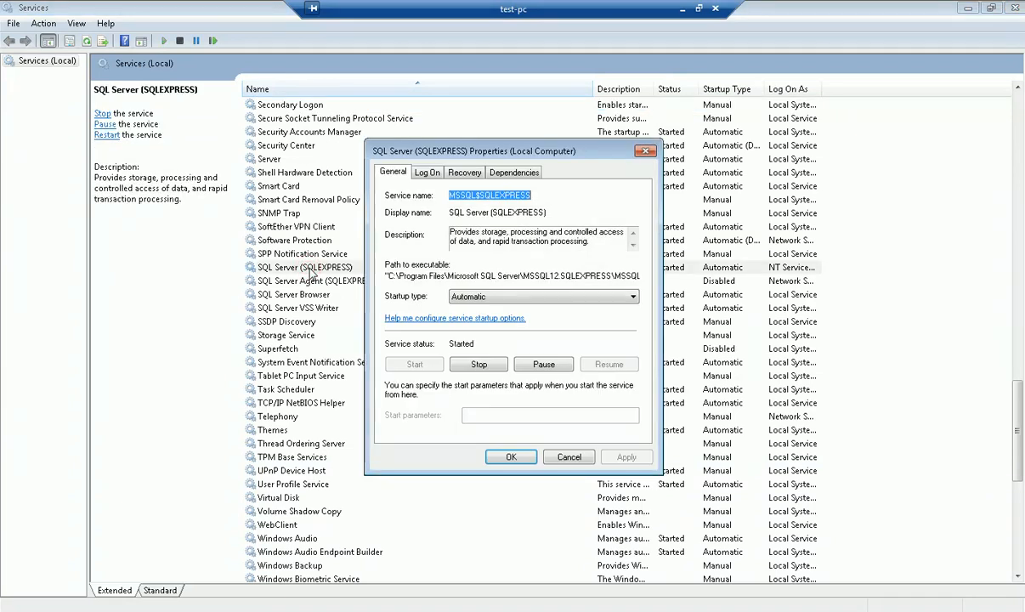
left_click(538, 299)
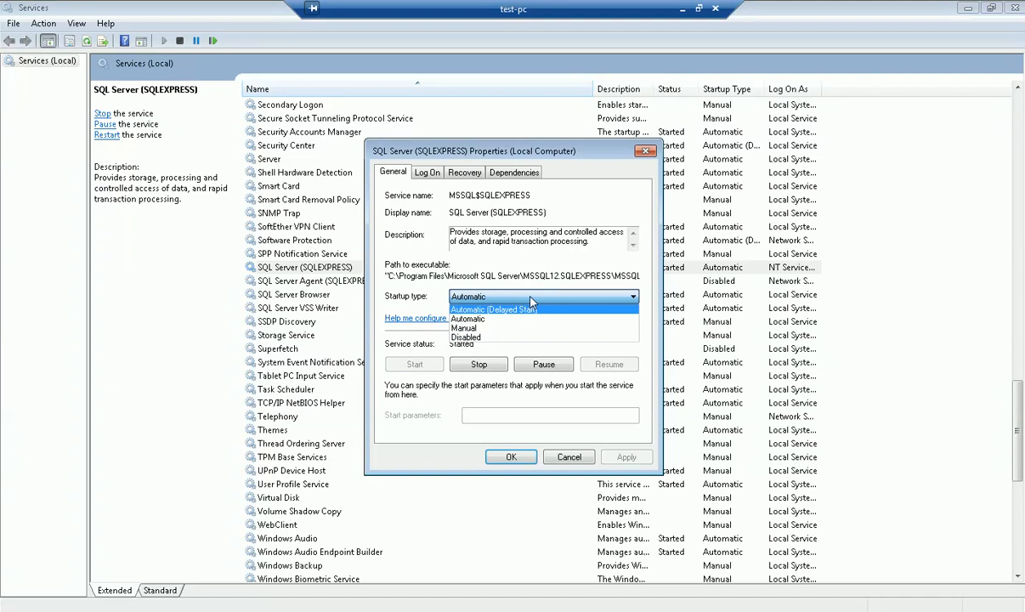
left_click(530, 297)
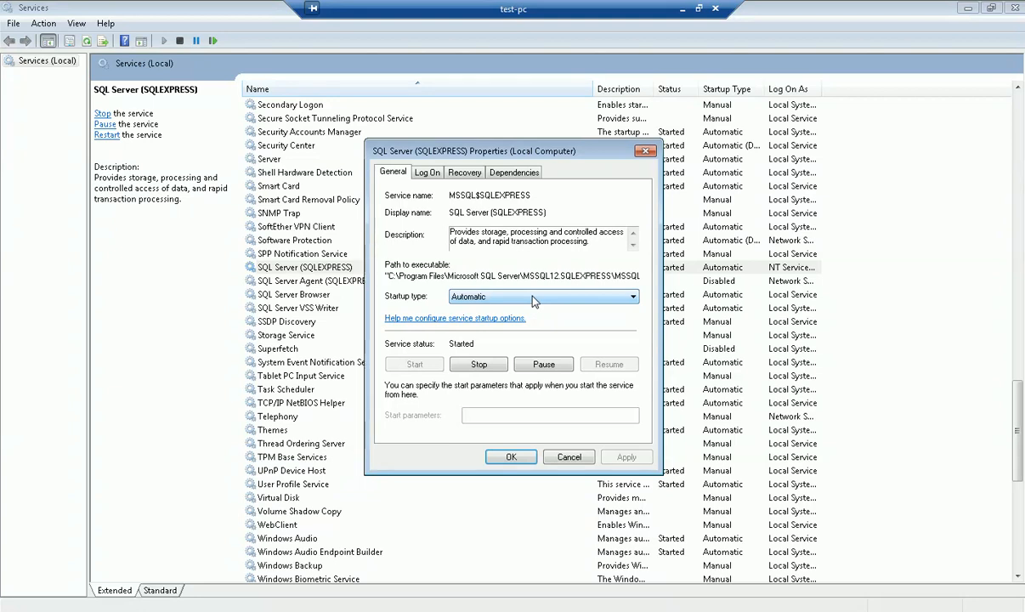
left_click(512, 456)
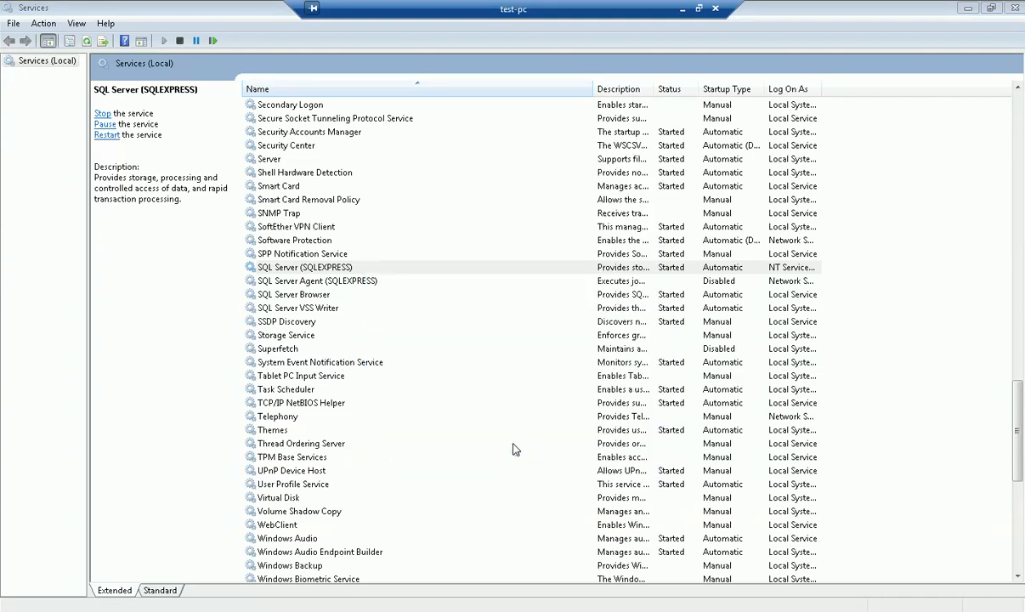
Review the SQL Server Browser and SQL Server (SQLEXPRESS) service properties, then minimise the Remote Desktop session.
double_click(302, 296)
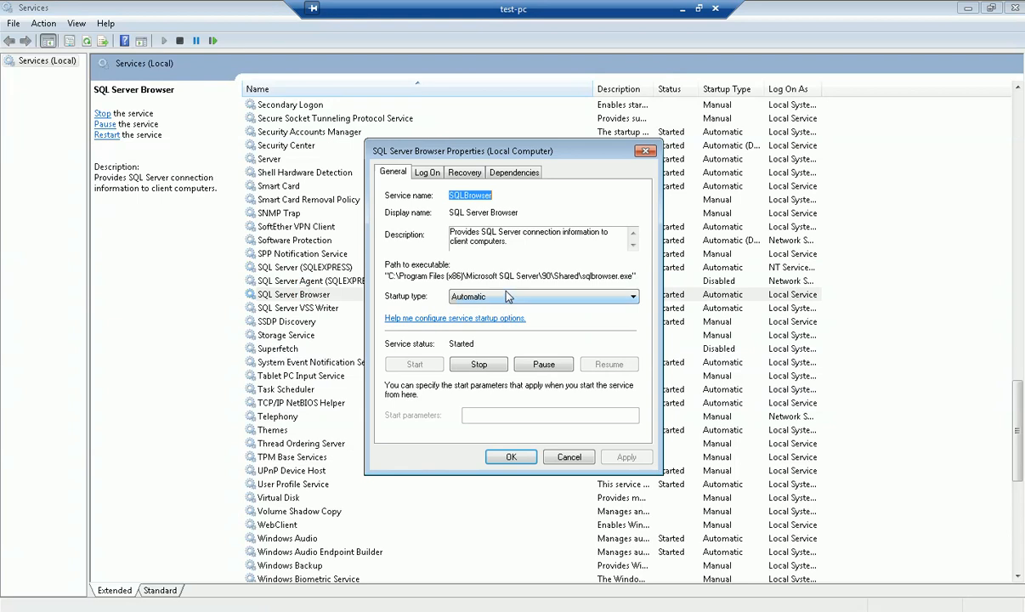
left_click(509, 458)
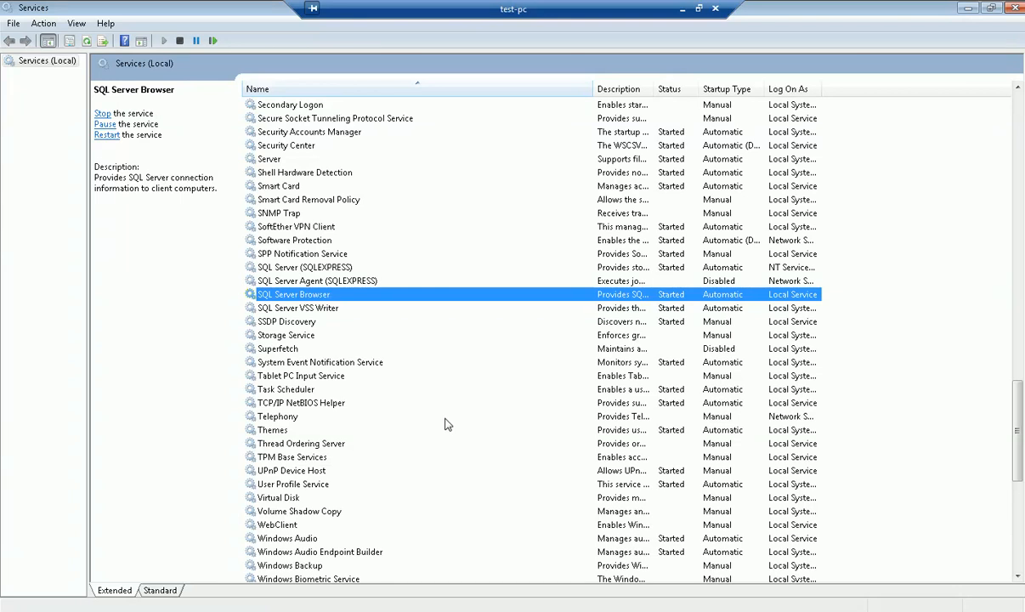
left_click(313, 269)
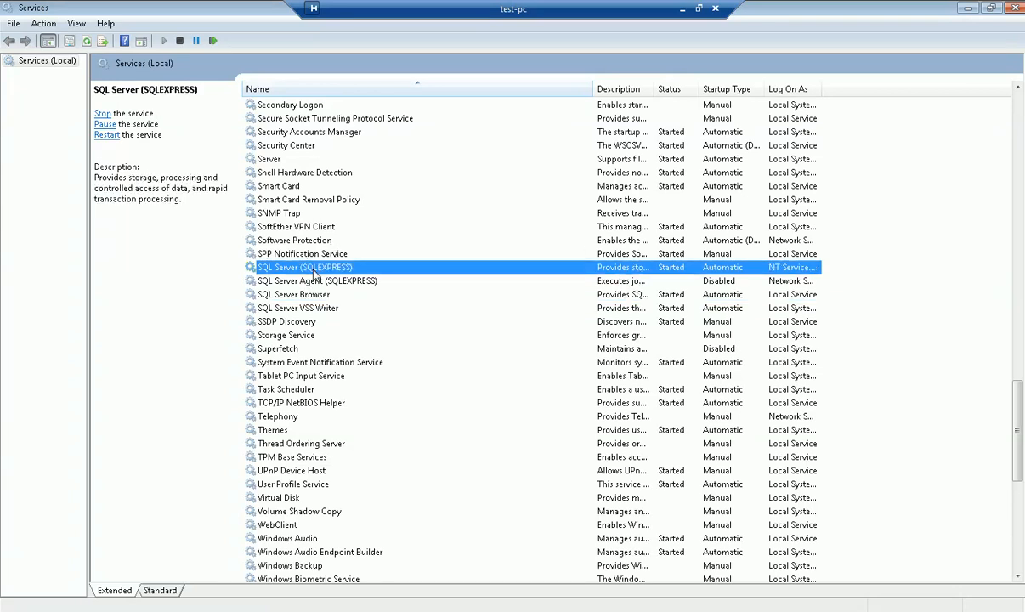
double_click(312, 269)
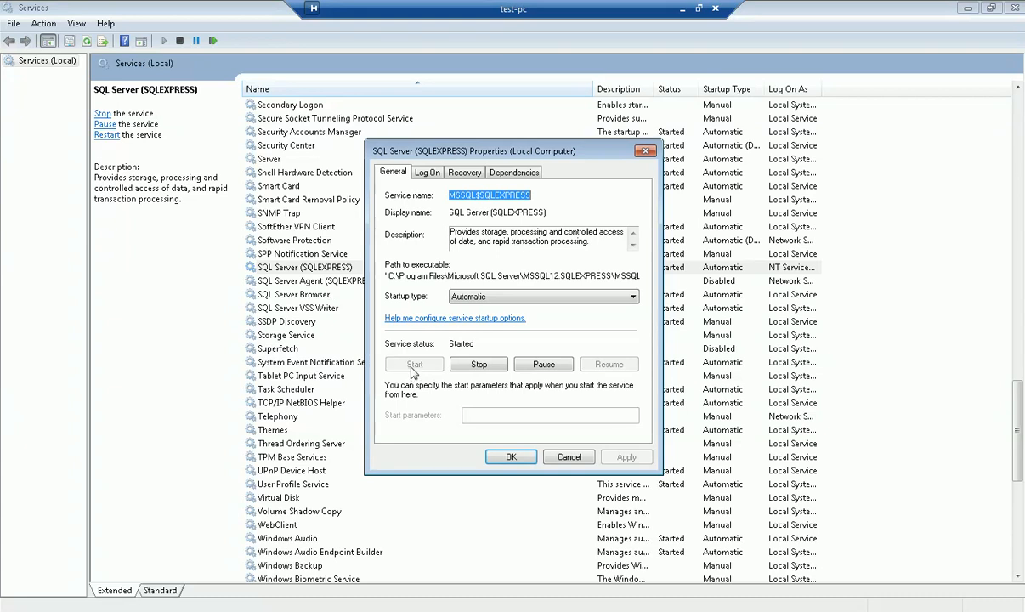
left_click(508, 458)
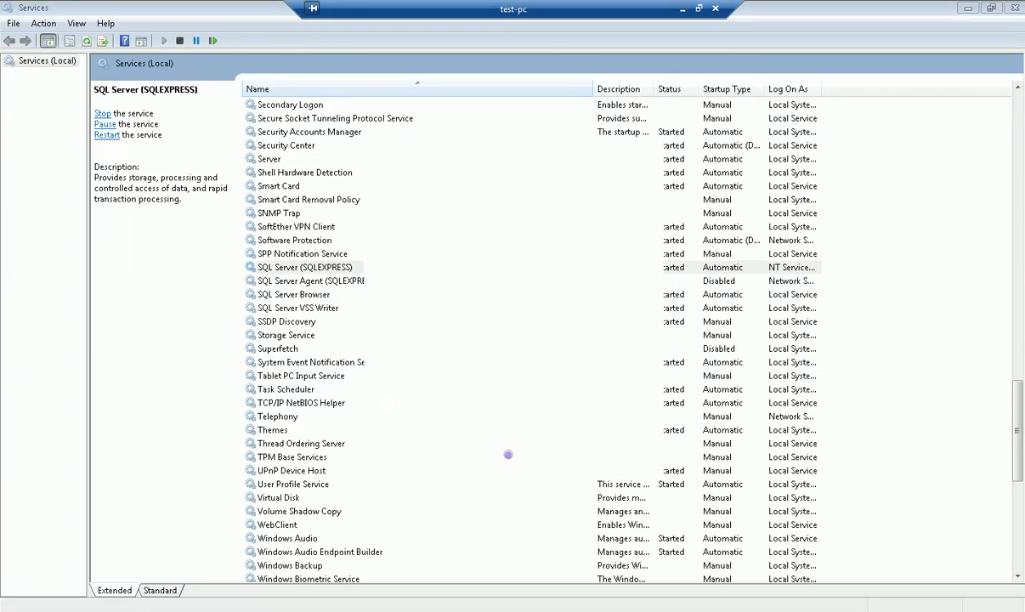
left_click(681, 8)
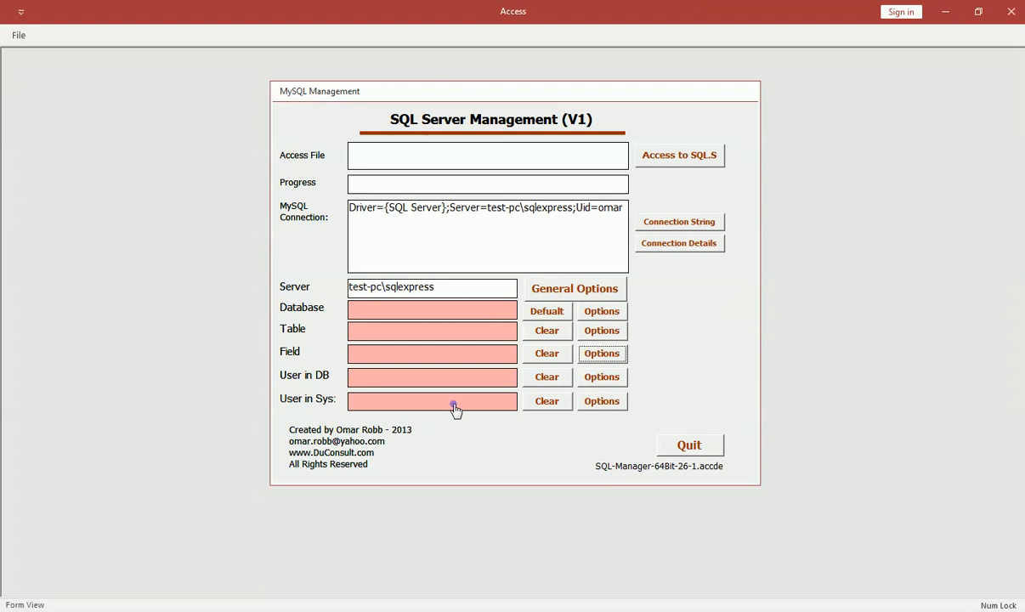
left_click(298, 604)
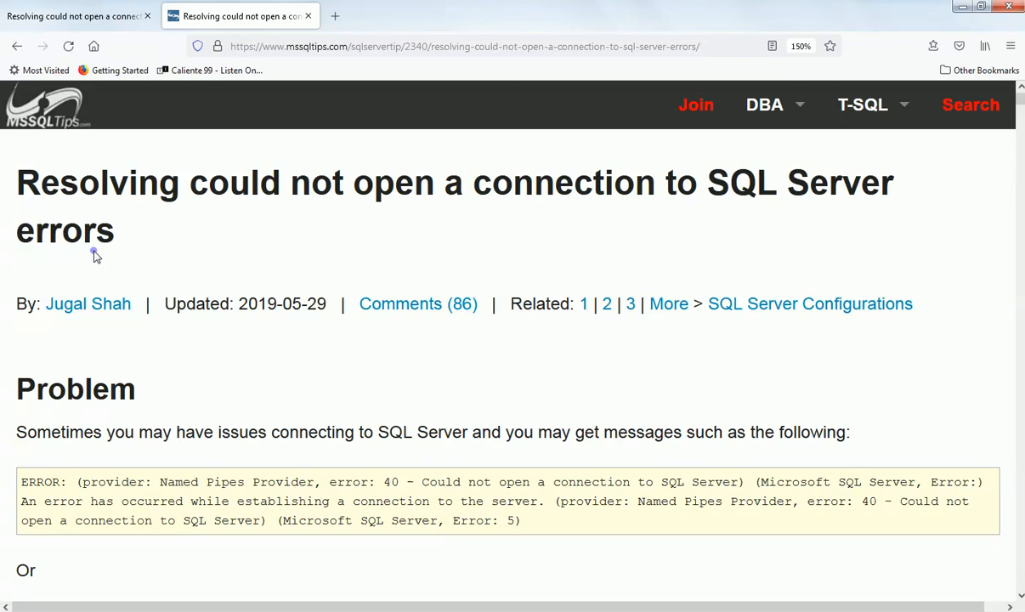
left_click(961, 7)
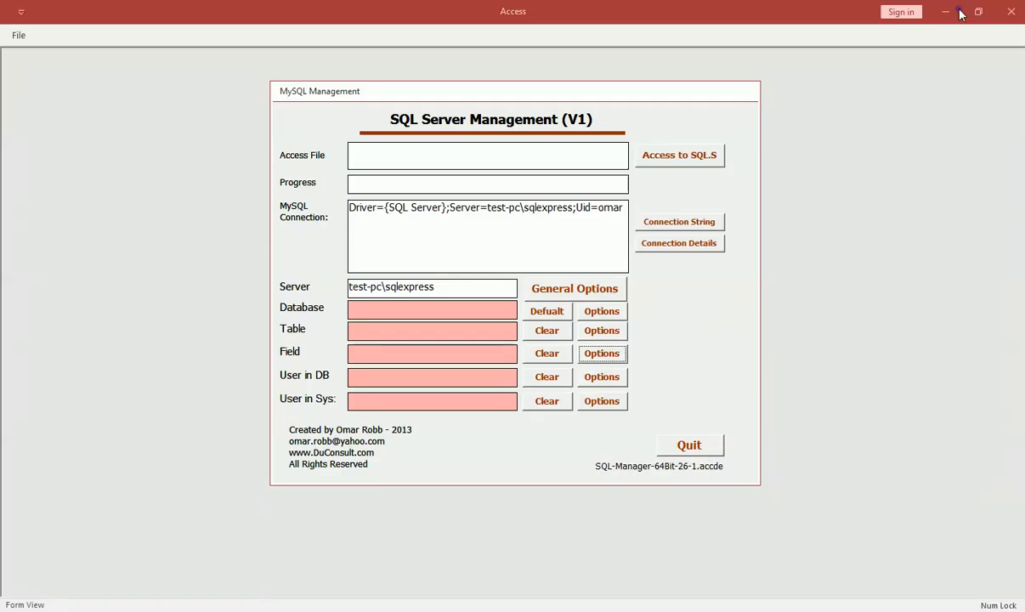